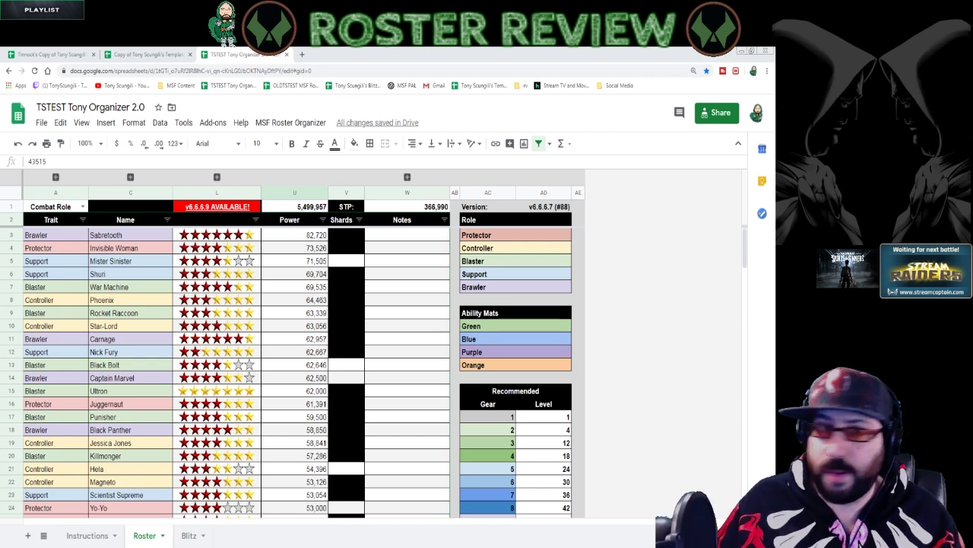
Show the browser full screen and set Gear to 14 for Sabretooth, Invisible Woman and Mister Sinister in the temporarily expanded stat columns.
key("F11")
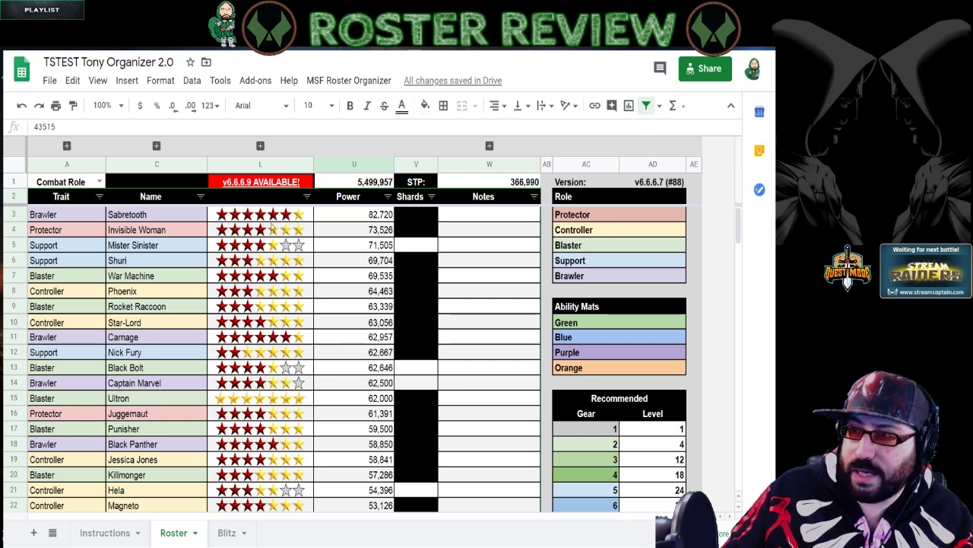
left_click(260, 146)
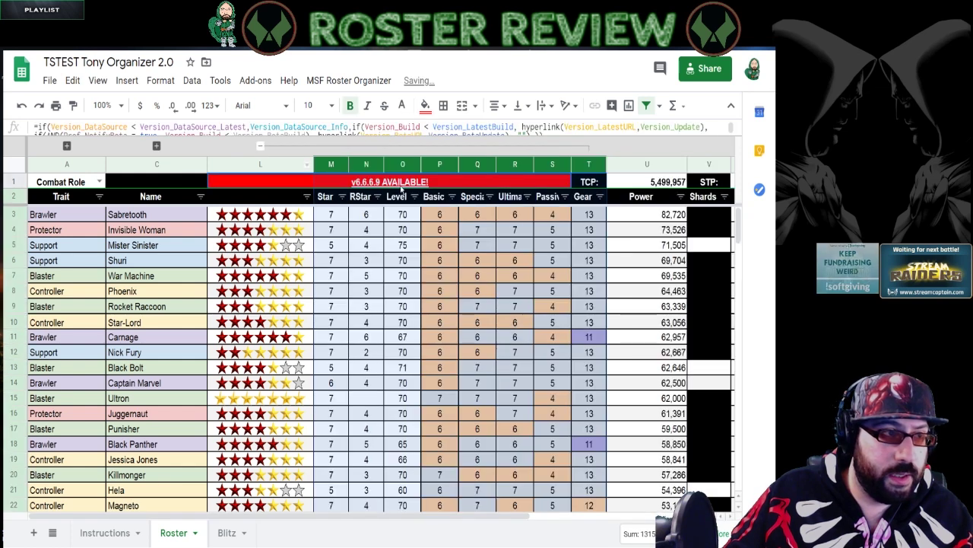
left_click(604, 217)
type("14")
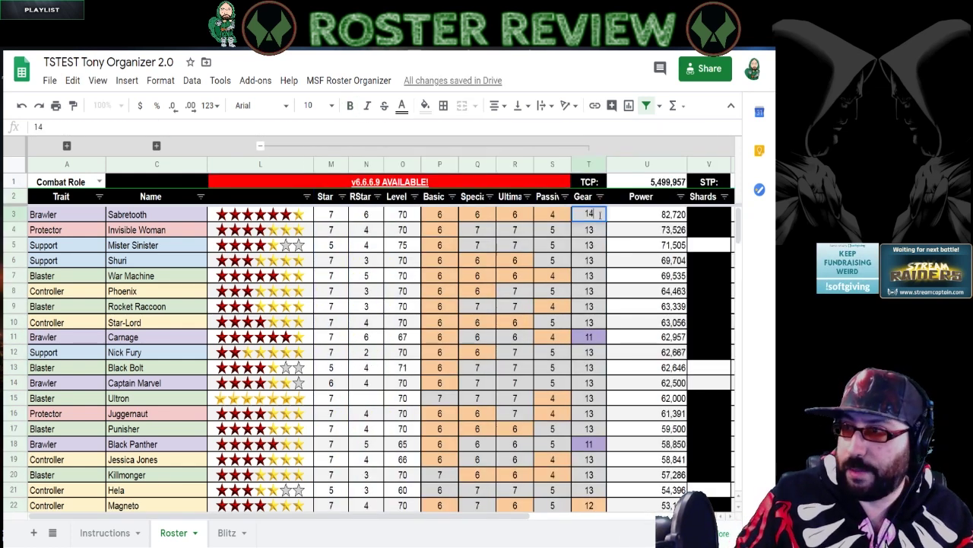
key("Return")
type("14")
key("Return")
type("14")
key("Return")
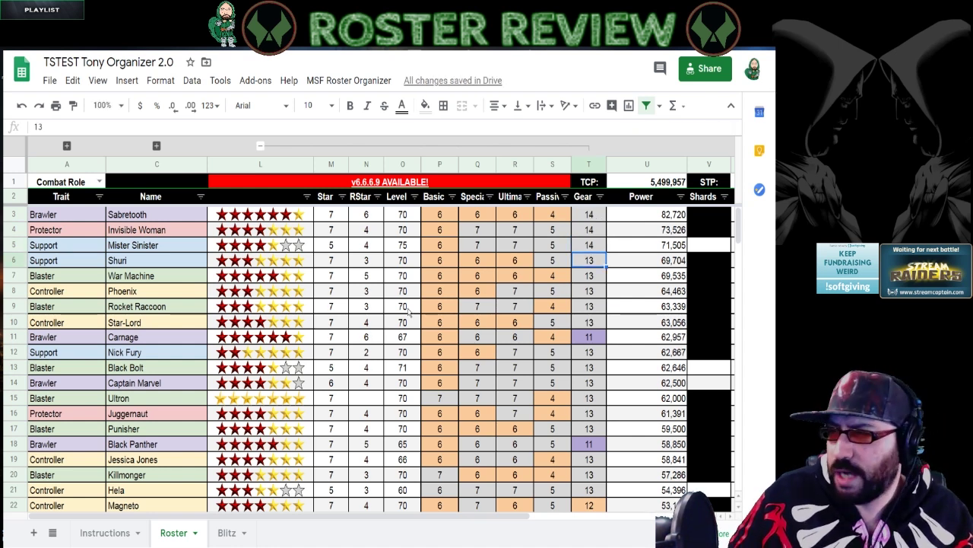
left_click(260, 147)
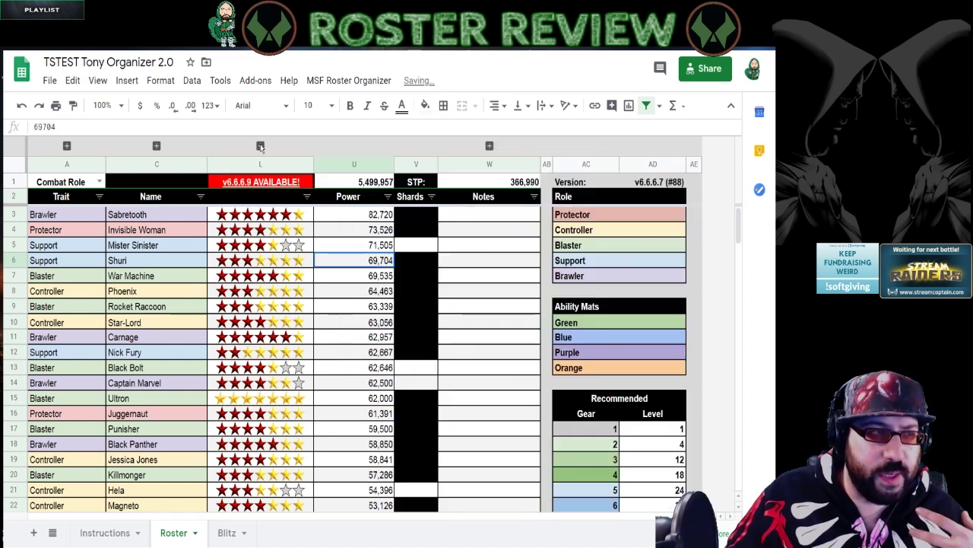
Examine the strongest characters in the roster, from Sabretooth, Invisible Woman and Mister Sinister down to the mid-power rows.
left_click(371, 209)
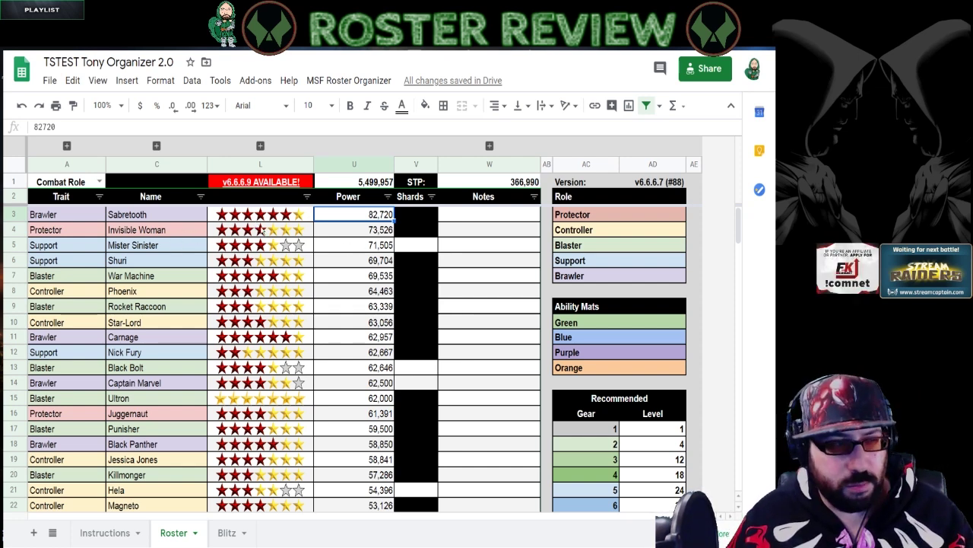
left_click(168, 218)
left_click(163, 233)
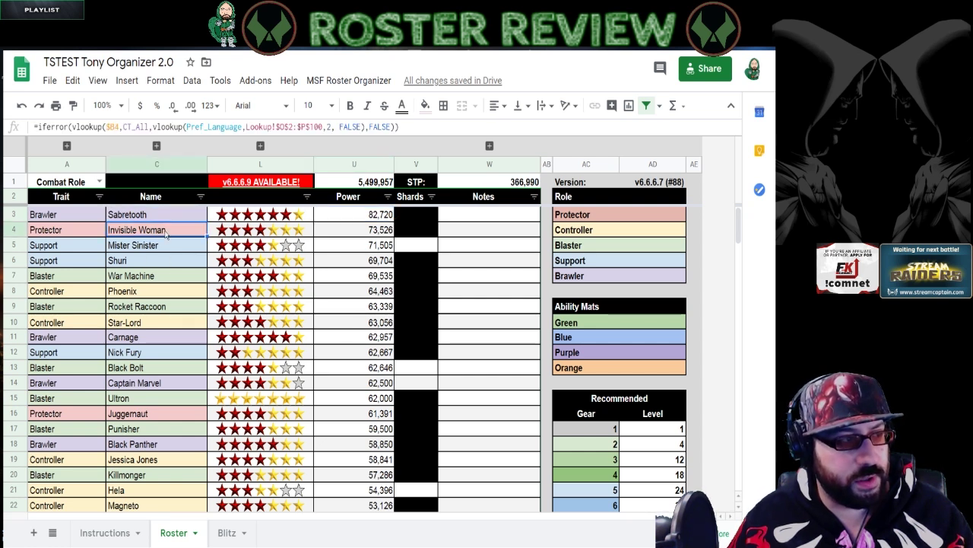
left_click(172, 251)
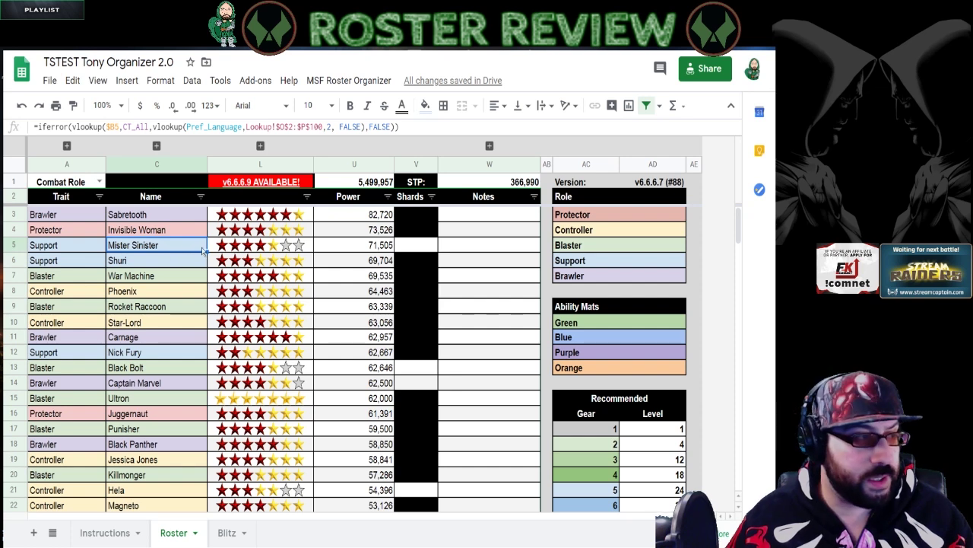
scroll(272, 307, "down", 1)
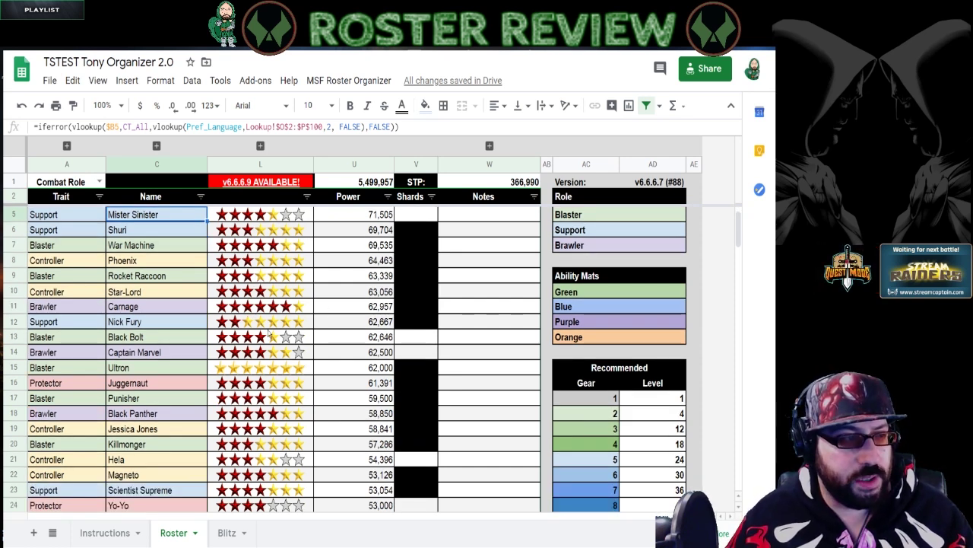
scroll(270, 365, "down", 5)
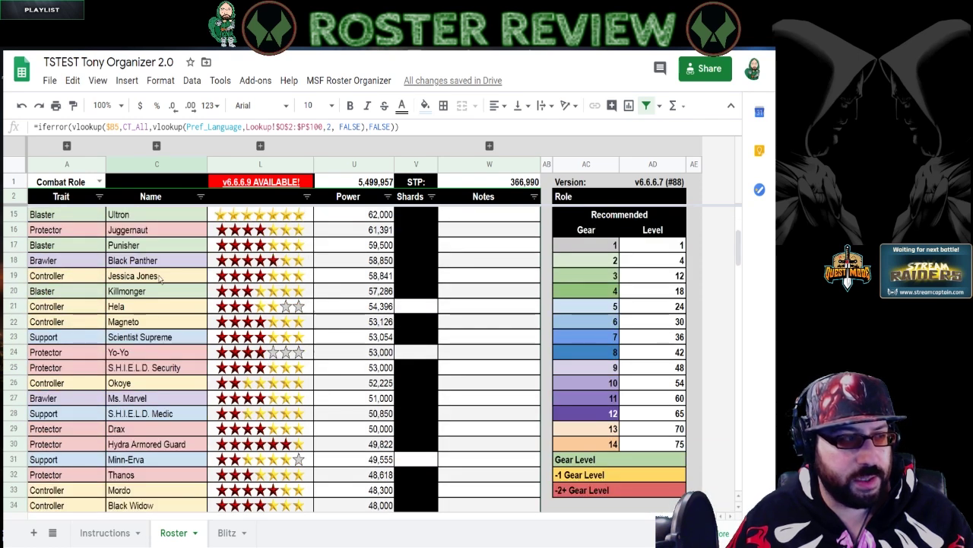
scroll(220, 304, "down", 3)
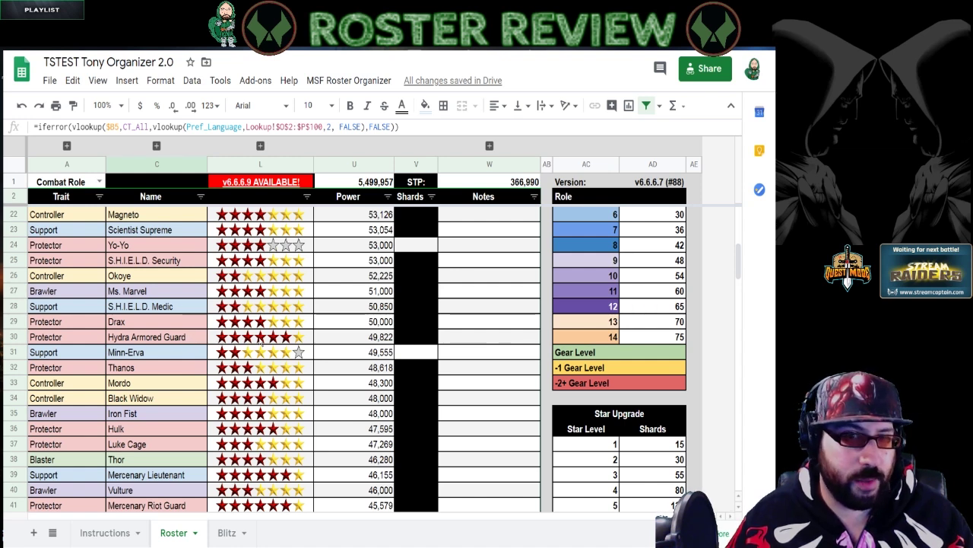
scroll(260, 343, "down", 1)
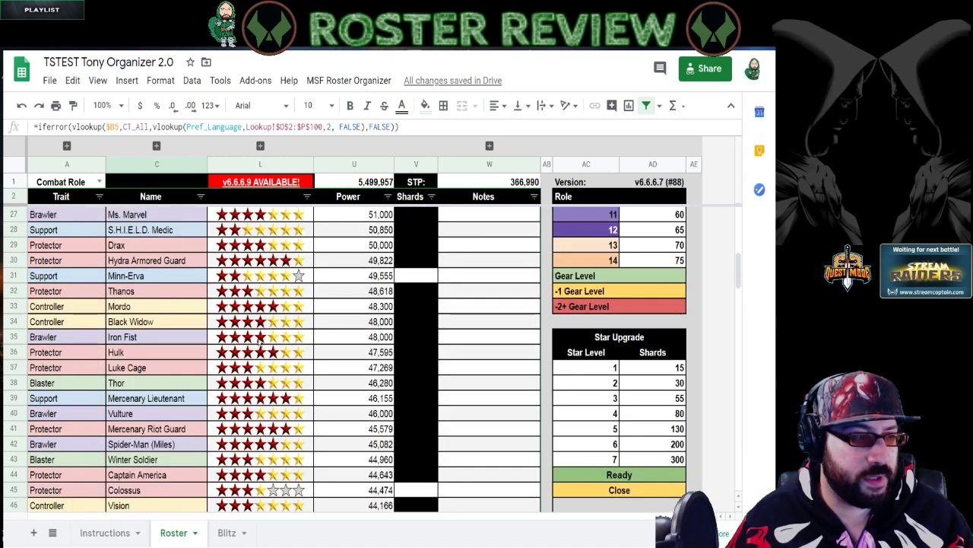
Examine the stars, level and gear of Mercenary Lieutenant and Mercenary Riot Guard in the stat columns, then collapse those columns again.
left_click(178, 399)
left_click(184, 430)
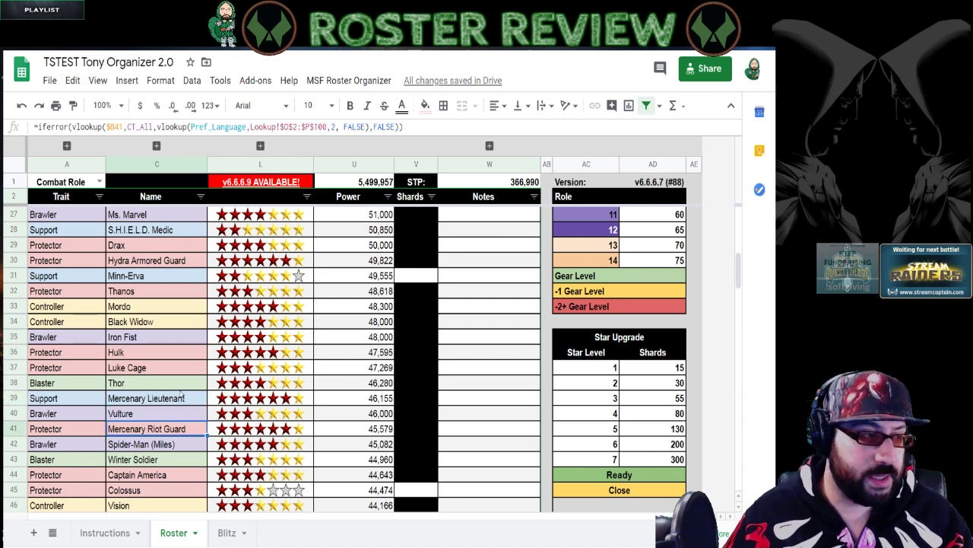
key("Right")
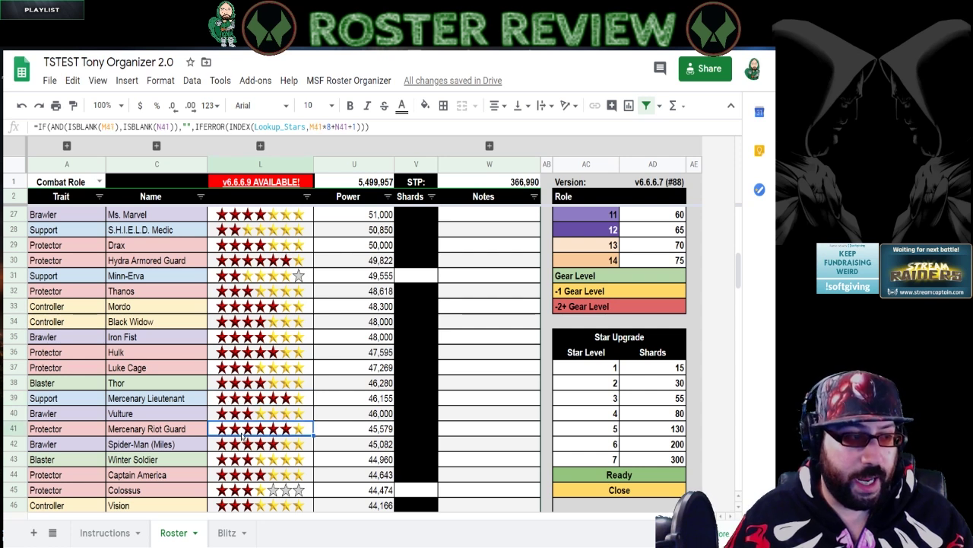
left_click(226, 403)
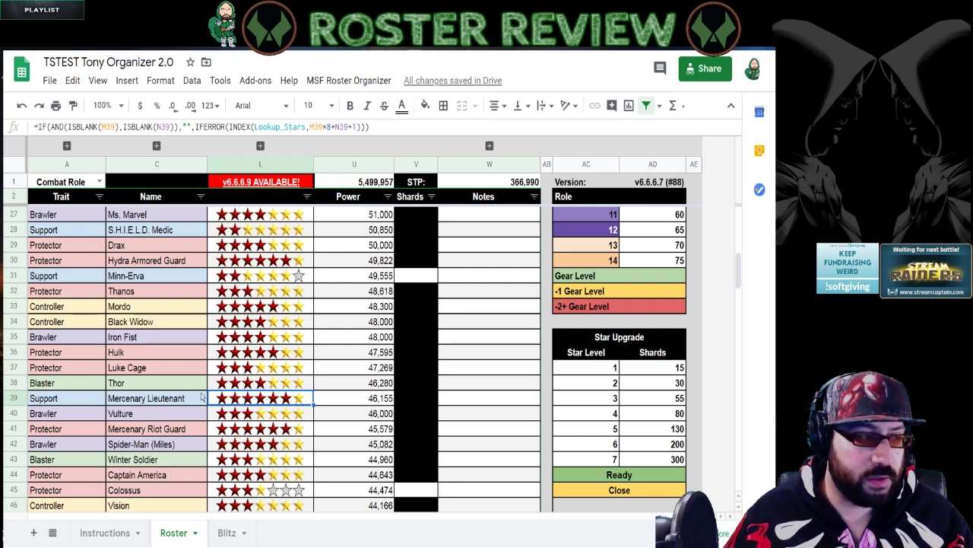
left_click(260, 145)
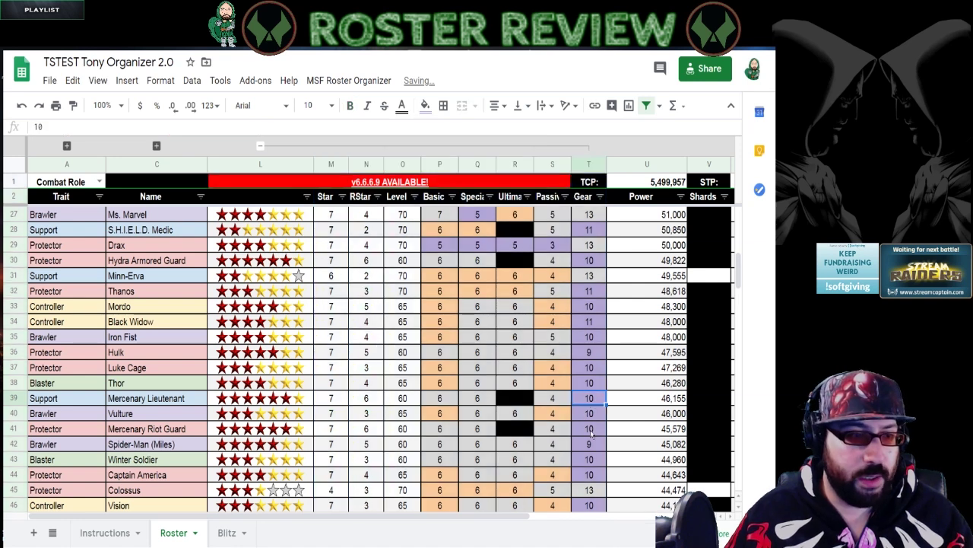
left_click(589, 389)
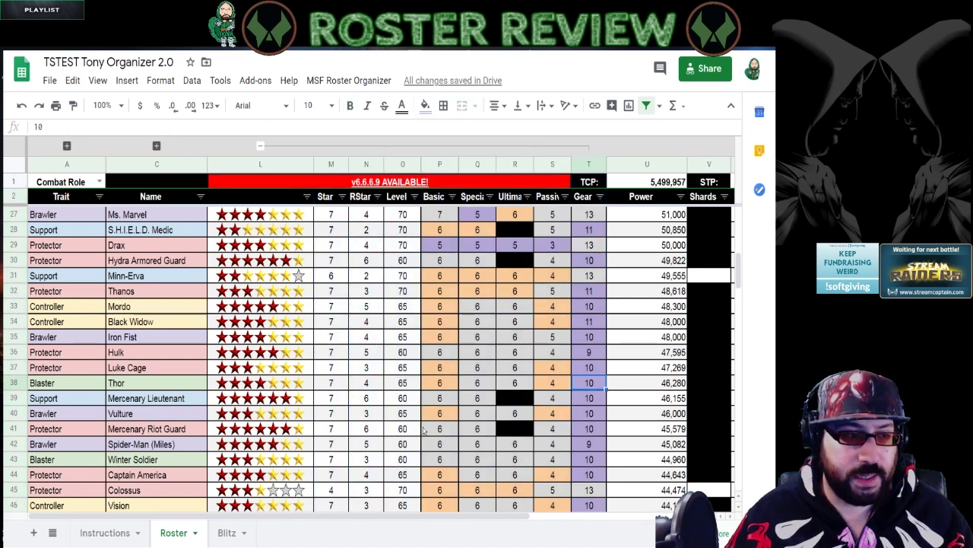
left_click(391, 430)
left_click(406, 397)
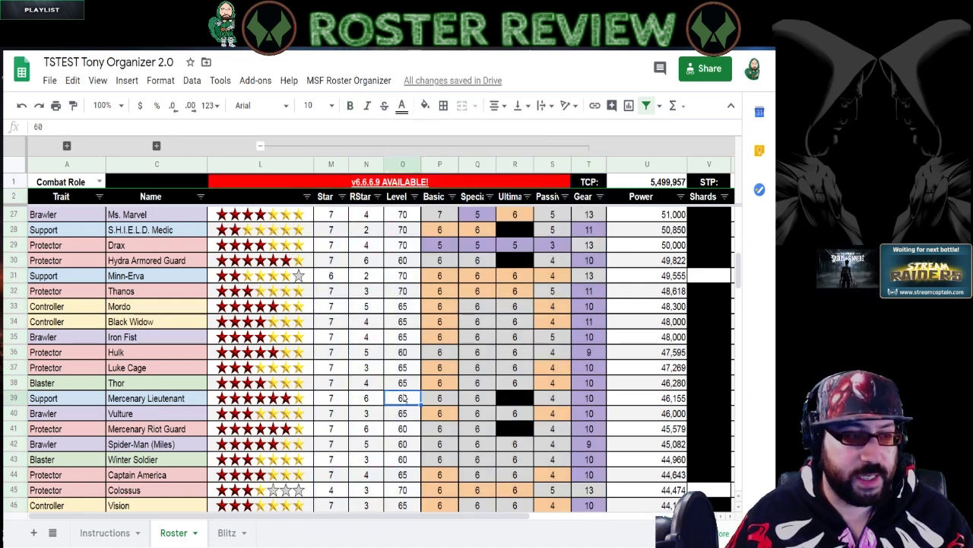
left_click(339, 401)
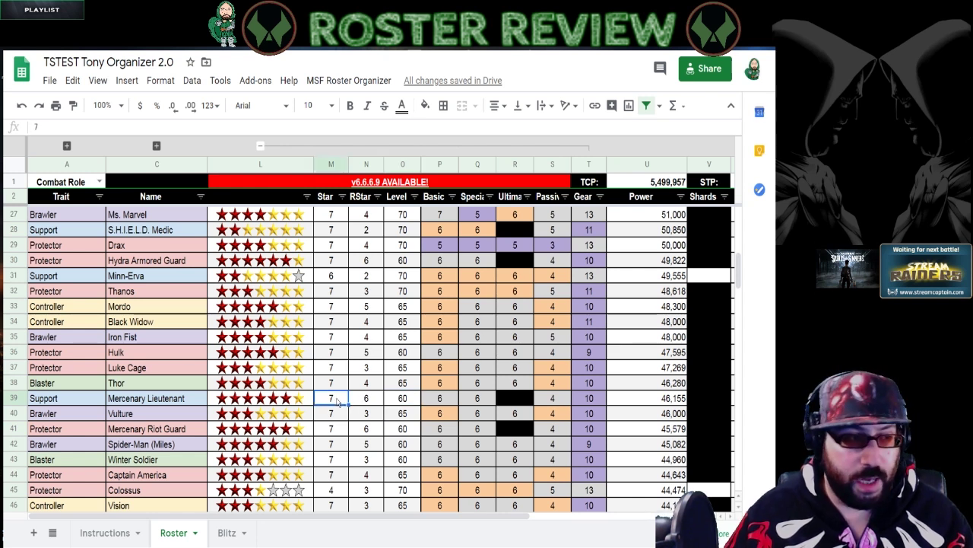
left_click(335, 431)
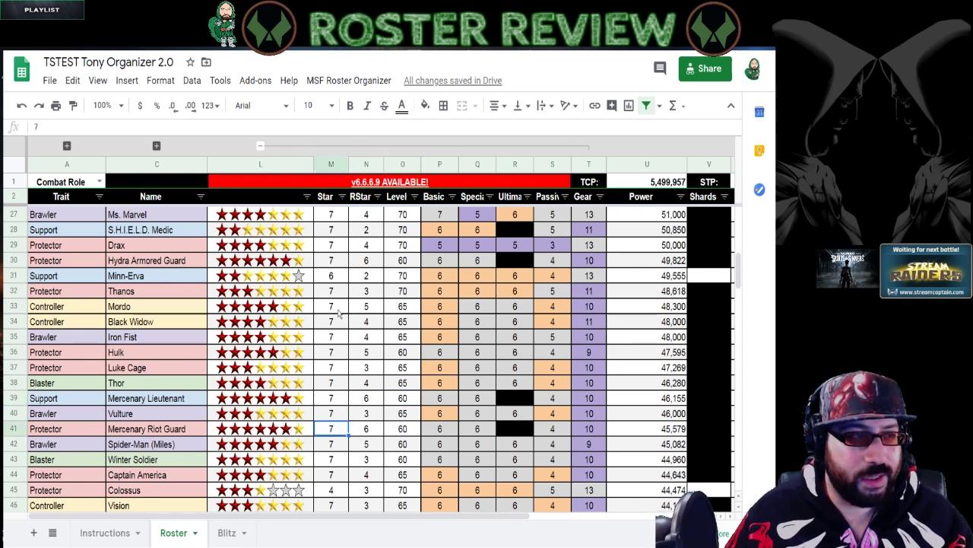
left_click(260, 147)
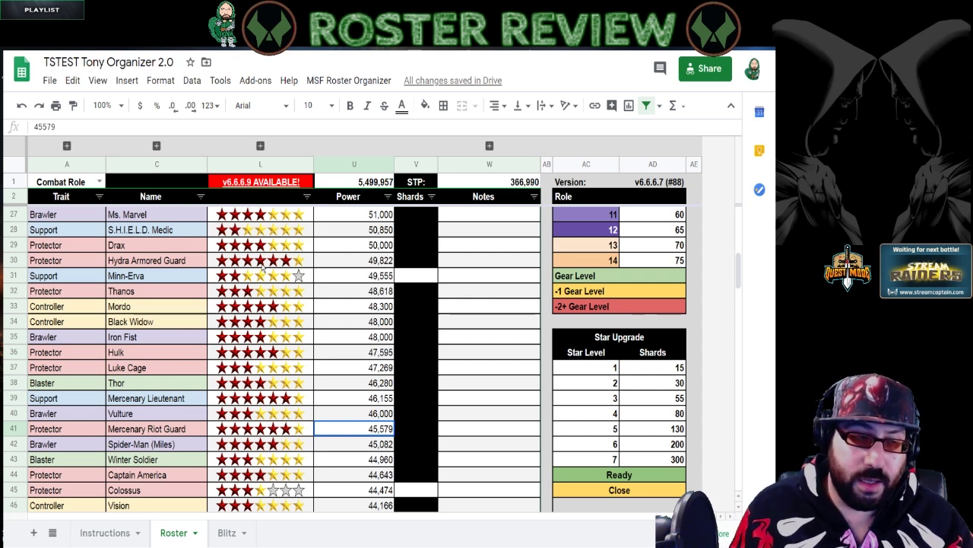
Compare the star ratings and power of Spider-Man (Miles), A.I.M. Researcher and the characters ranked above them, back up to the first roster row.
scroll(278, 335, "down", 1)
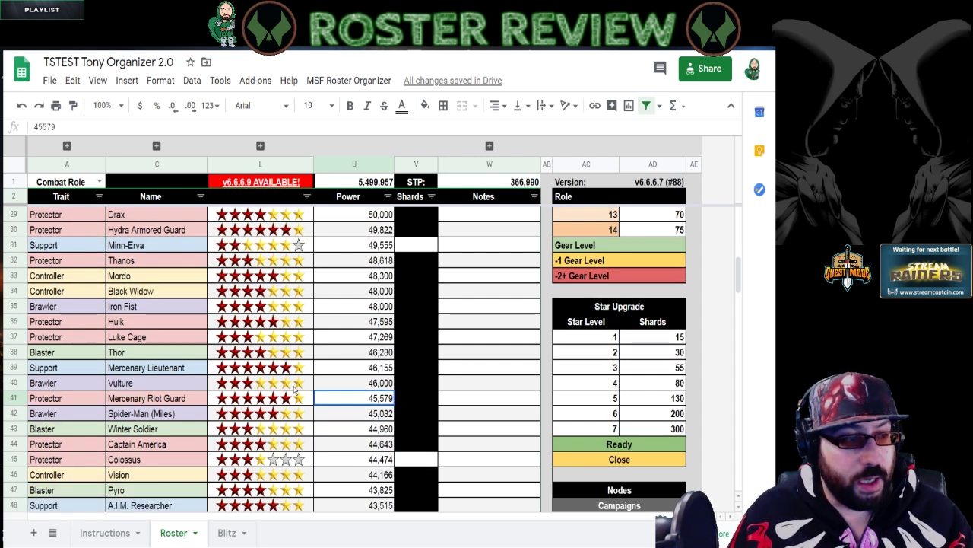
left_click(248, 417)
scroll(222, 426, "down", 1)
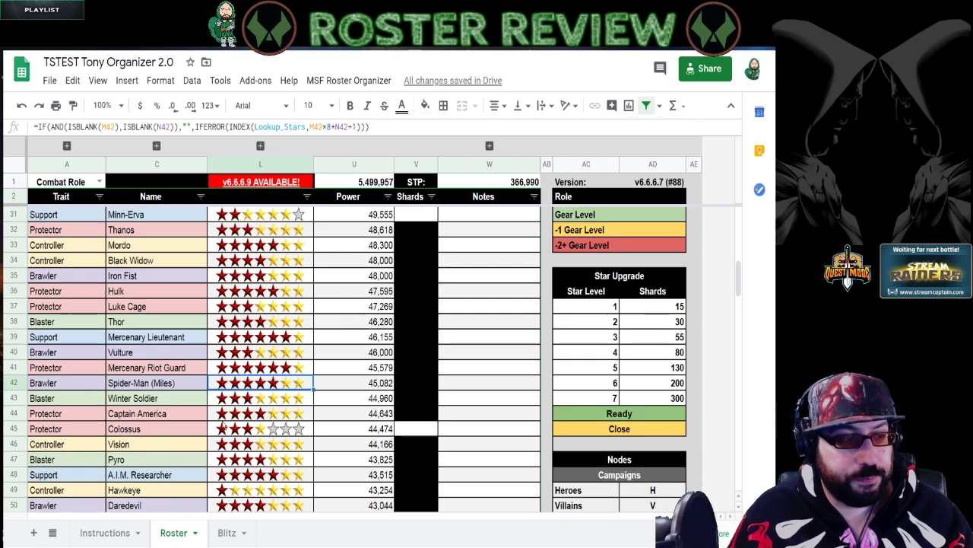
scroll(197, 420, "down", 3)
left_click(187, 369)
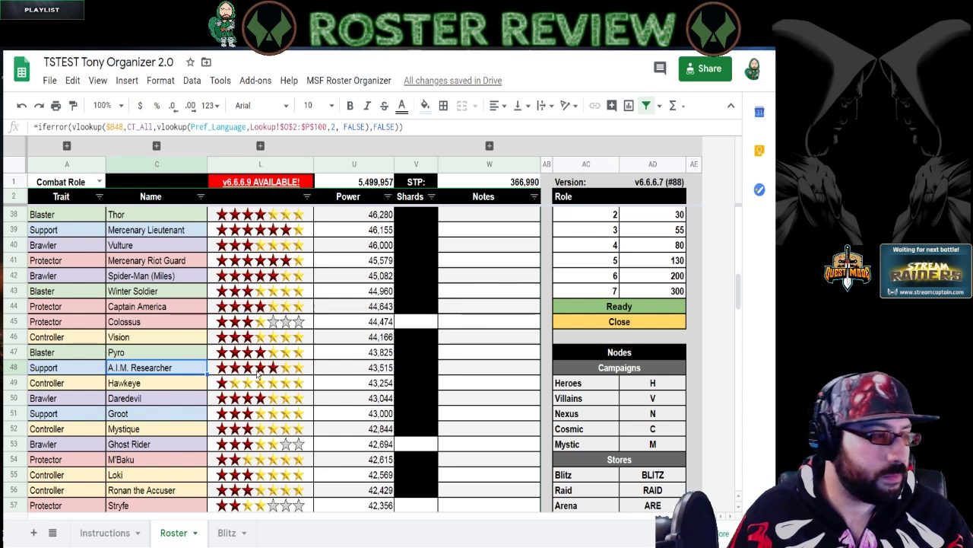
scroll(251, 374, "up", 3)
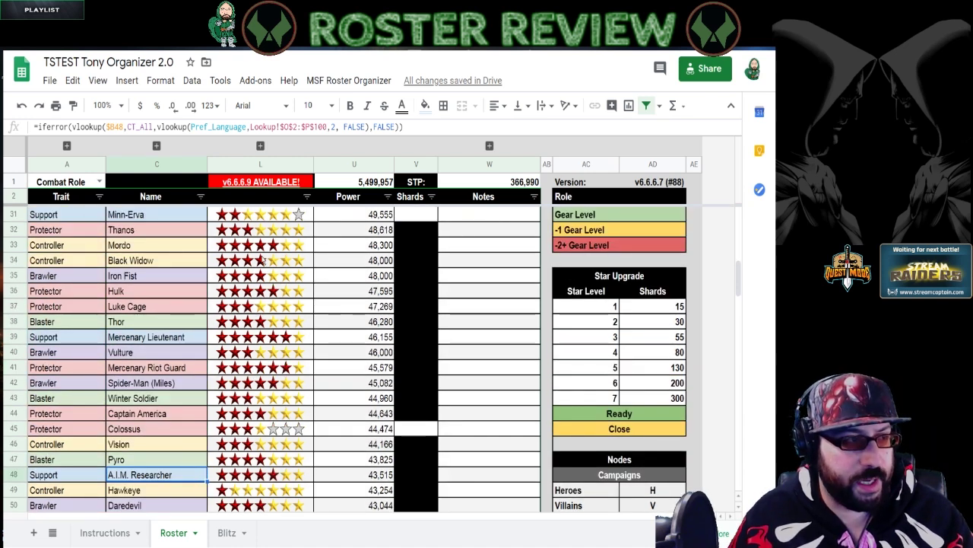
scroll(281, 300, "up", 2)
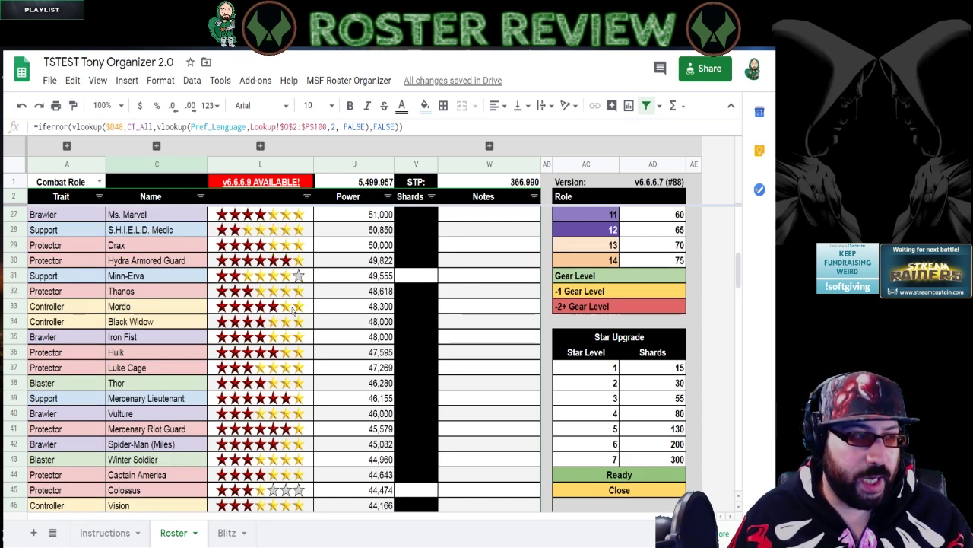
scroll(259, 305, "down", 3)
scroll(260, 306, "up", 5)
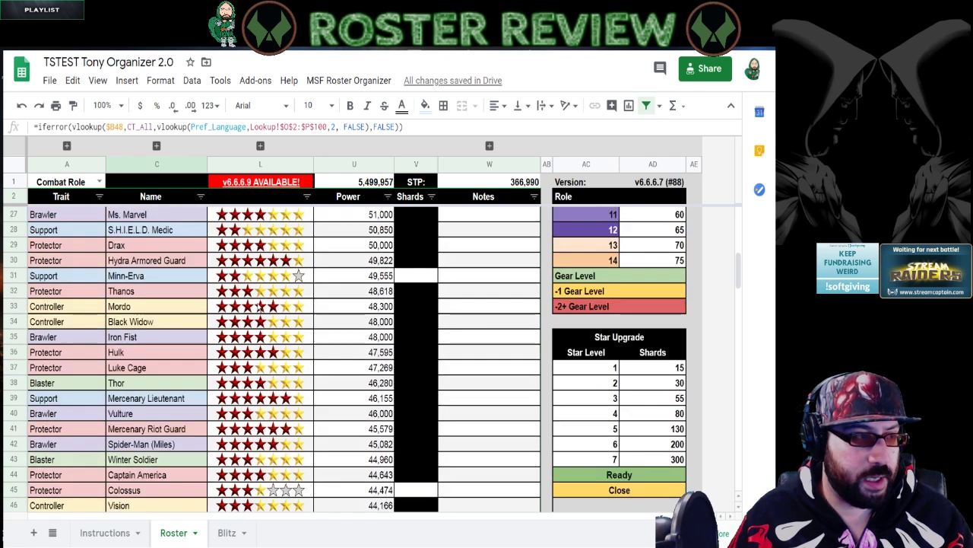
scroll(255, 299, "up", 3)
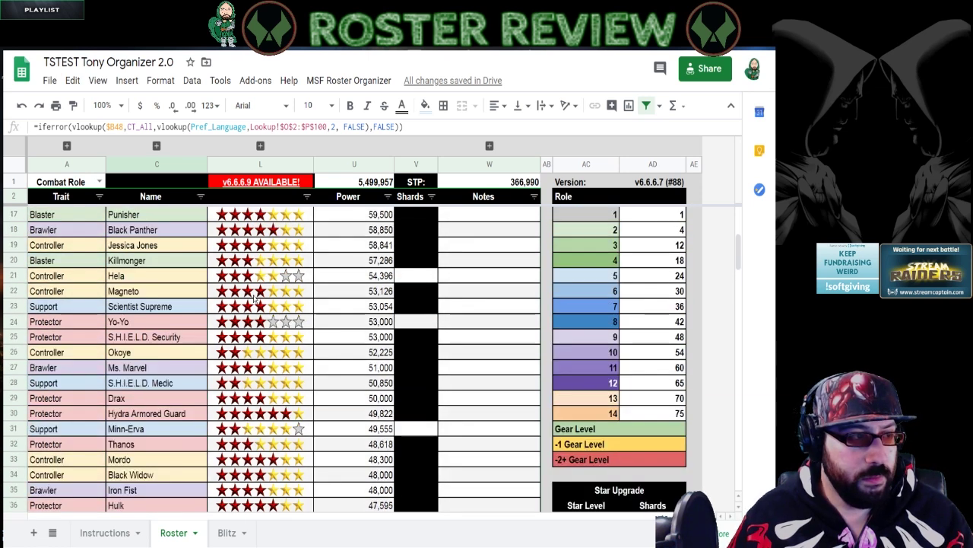
scroll(261, 266, "up", 1)
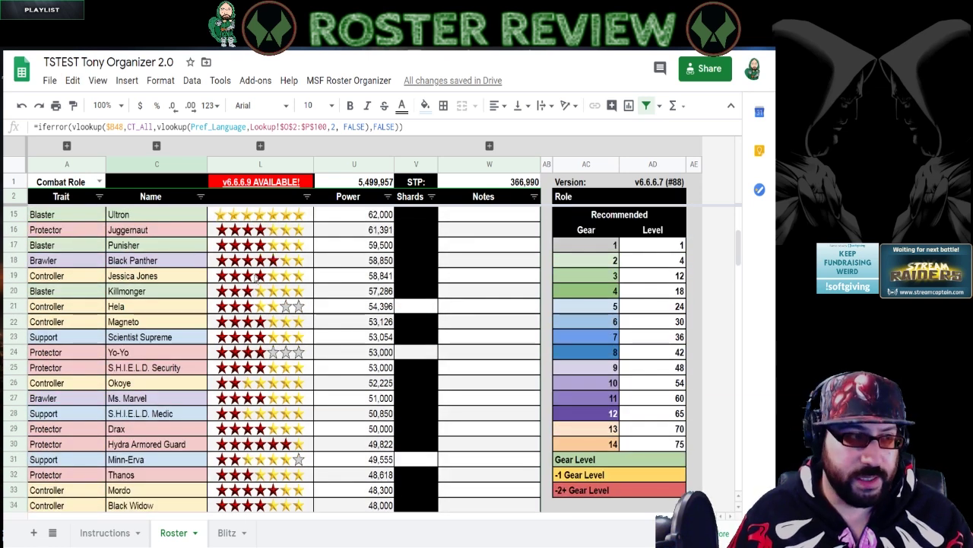
scroll(255, 268, "down", 1)
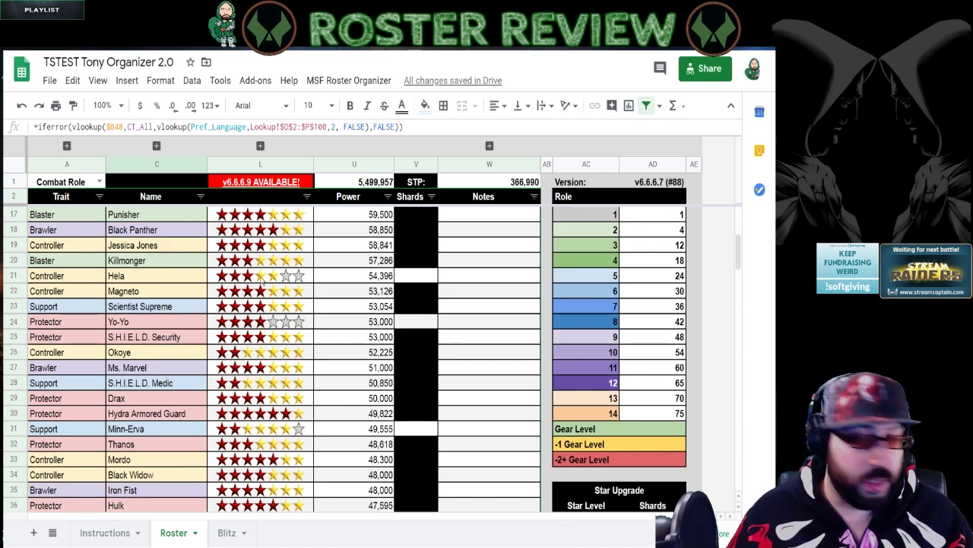
scroll(259, 280, "up", 4)
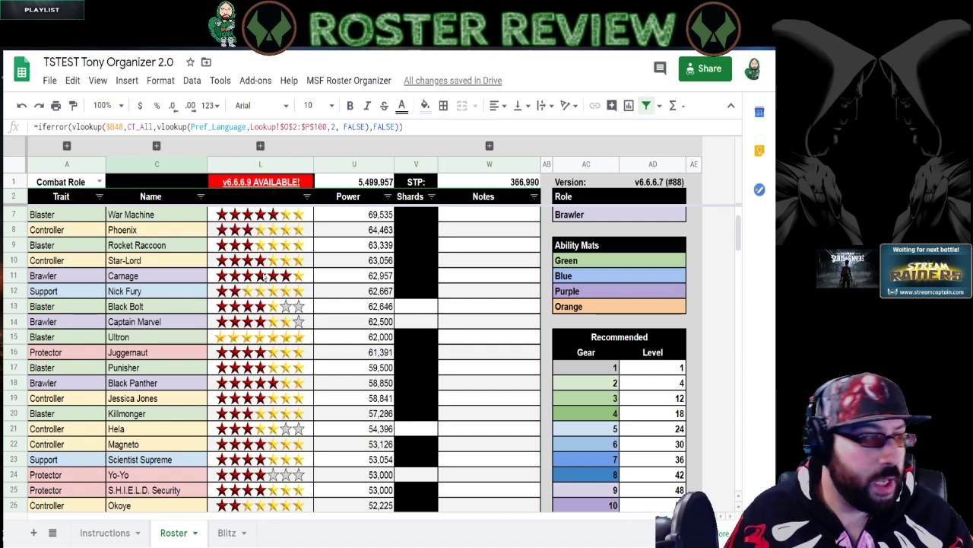
scroll(264, 278, "up", 2)
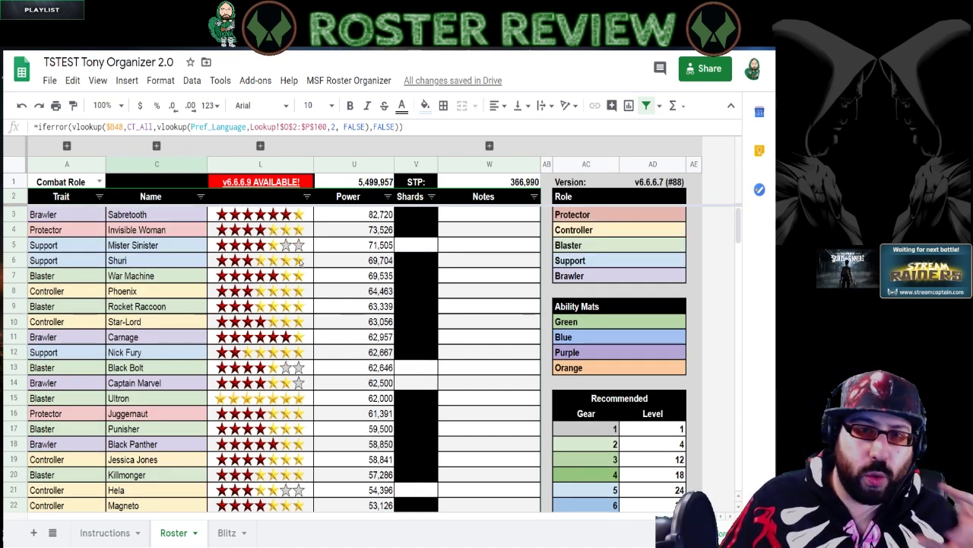
Check the characters without stars or power at the end of the roster, including Beast and Iron Heart.
scroll(274, 264, "down", 10)
scroll(273, 301, "down", 13)
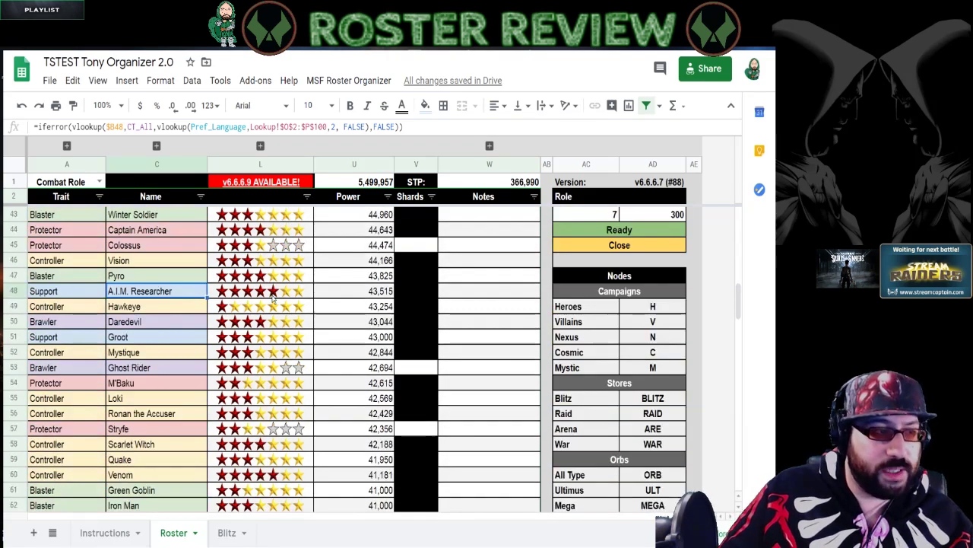
scroll(273, 301, "down", 18)
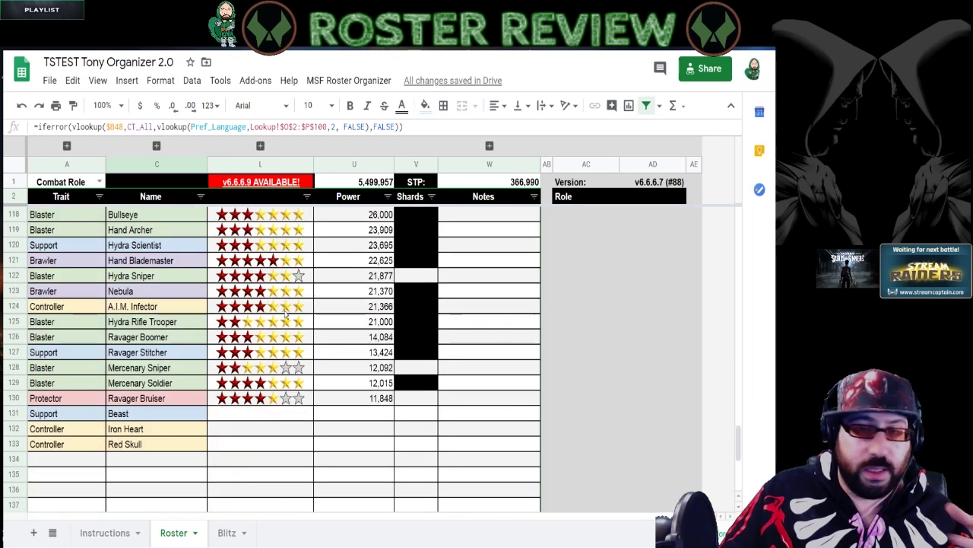
left_click(172, 417)
left_click(175, 430)
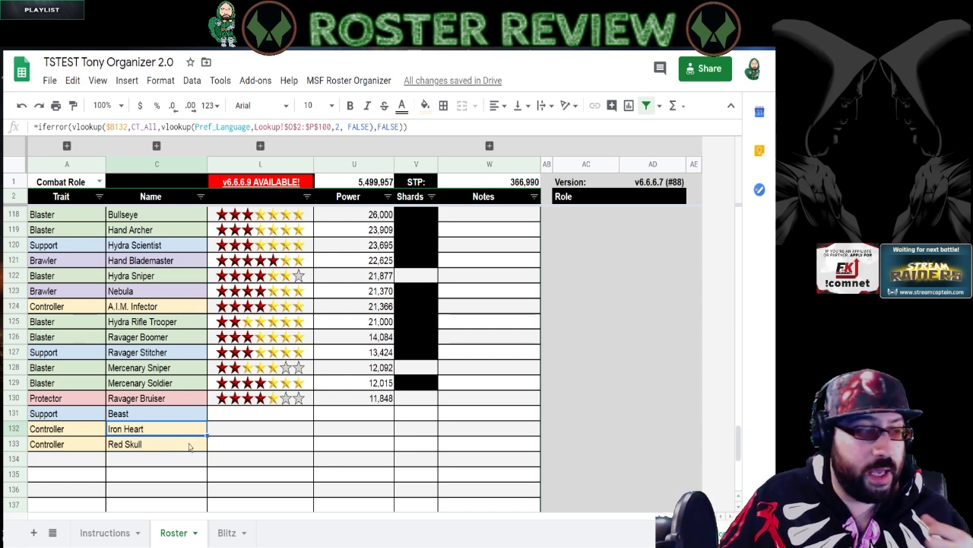
Check the Red Skull row and the power values of the lowest-ranked characters from Ravager Bruiser up to Ravager Boomer.
left_click(189, 446)
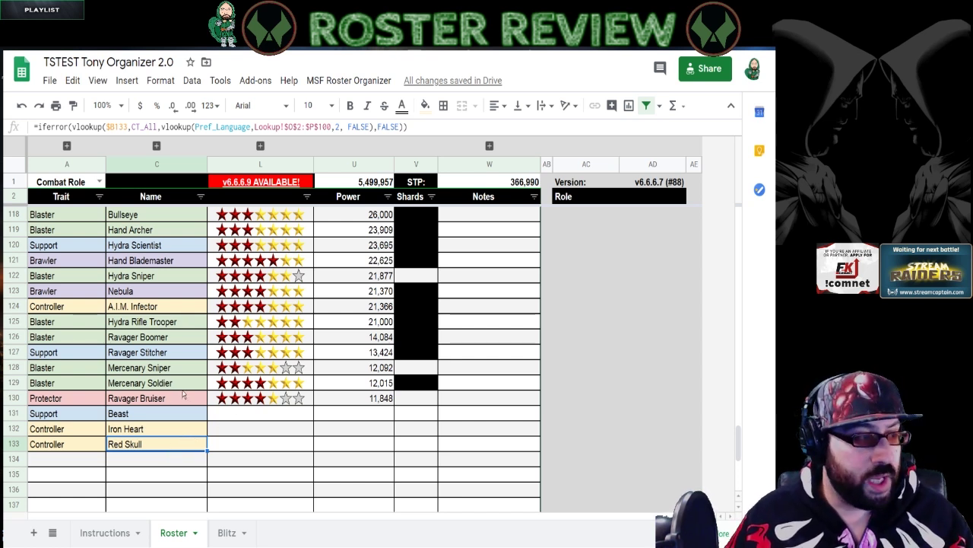
left_click_drag(369, 396, 365, 337)
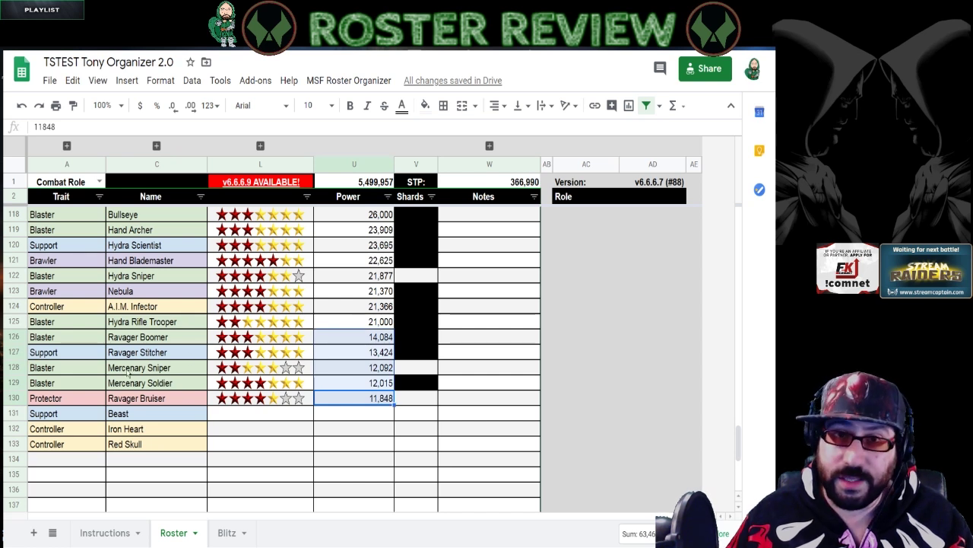
scroll(174, 355, "up", 1)
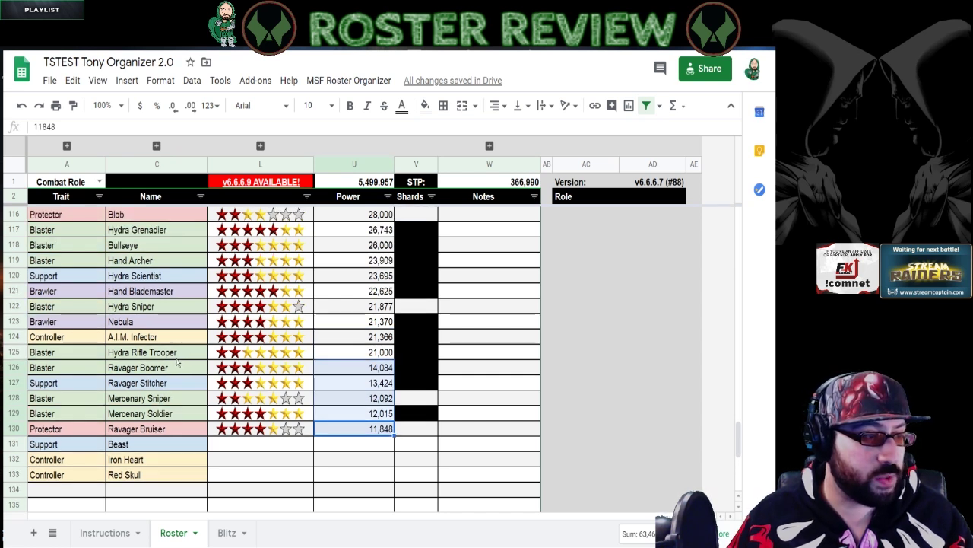
left_click(174, 368)
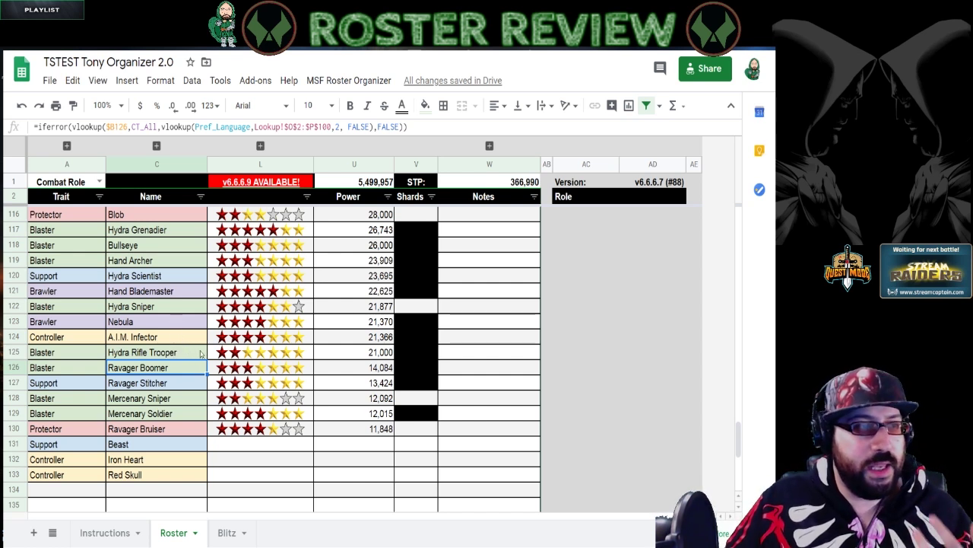
Compare the stars and power of the lower roster rows, from the last characters back up to A.I.M. Monstrosity.
scroll(221, 361, "up", 1)
scroll(221, 361, "down", 4)
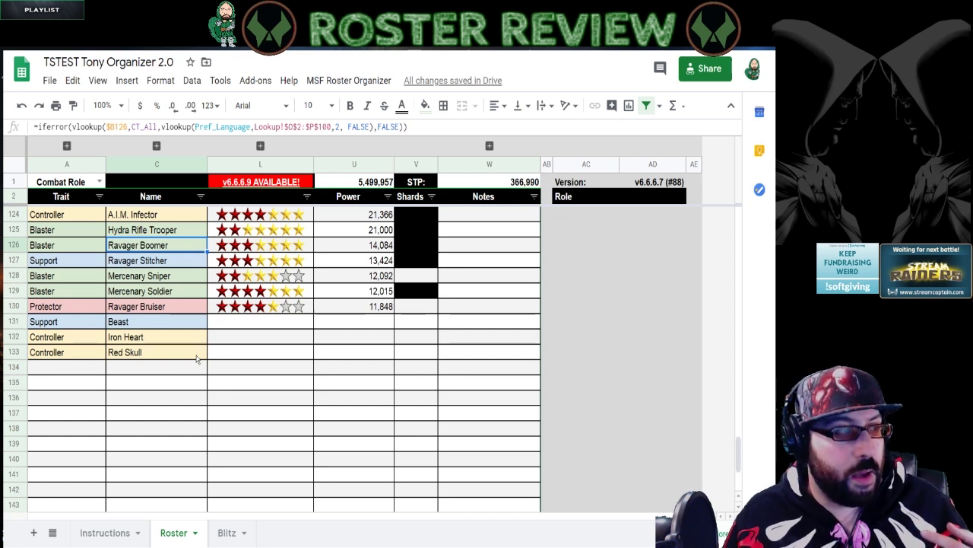
scroll(197, 359, "up", 2)
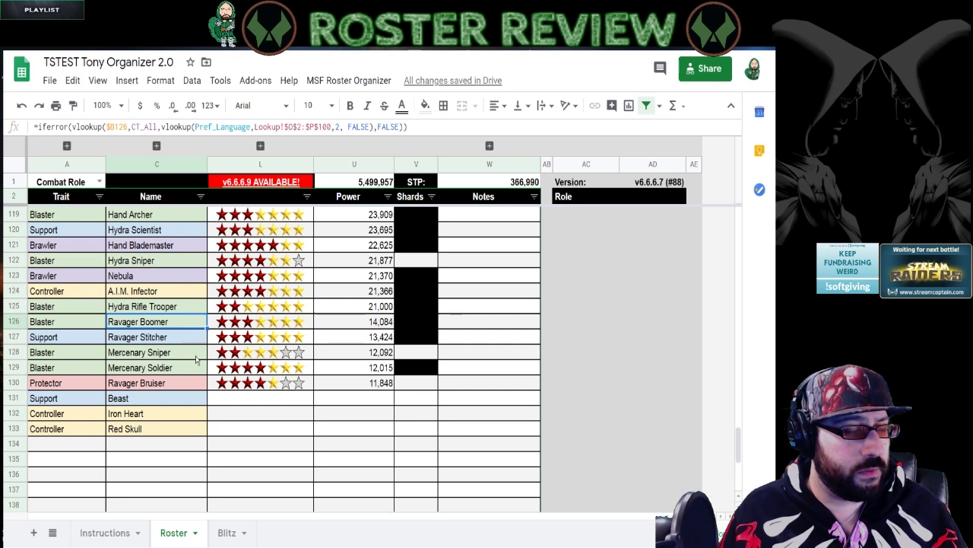
scroll(195, 359, "up", 5)
scroll(196, 359, "up", 4)
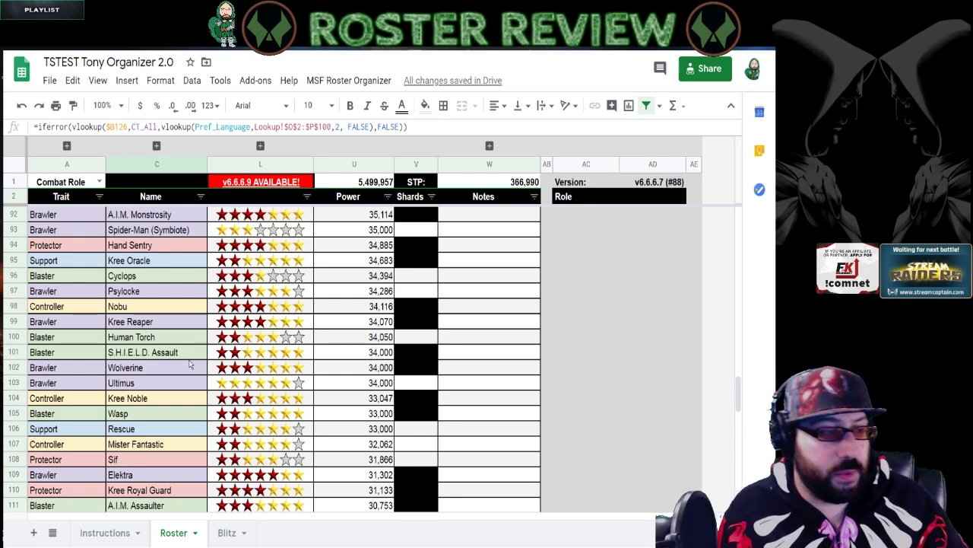
Open the Blitz sheet and collapse its Available Toons columns to bring the team tables into view.
left_click(227, 534)
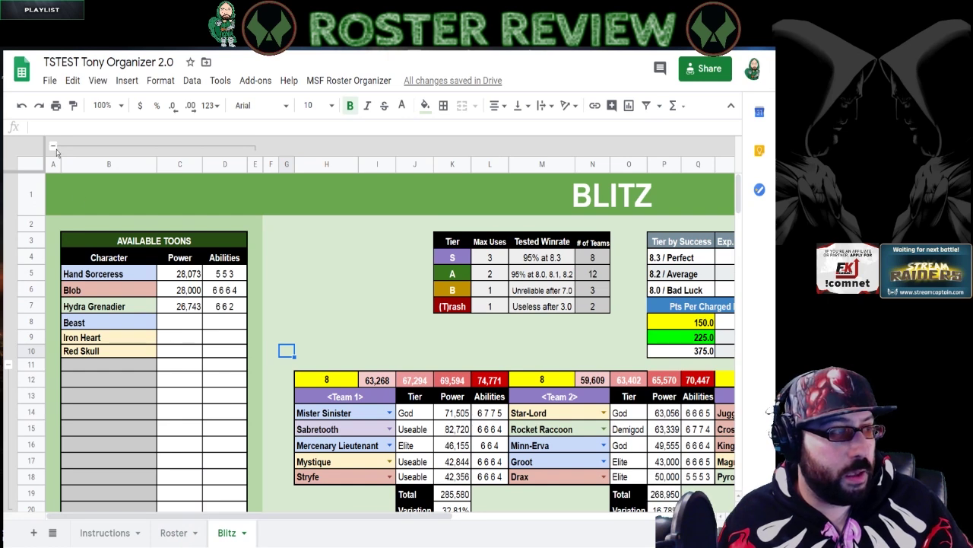
scroll(225, 303, "right", 3)
scroll(291, 428, "down", 1)
scroll(291, 426, "down", 1)
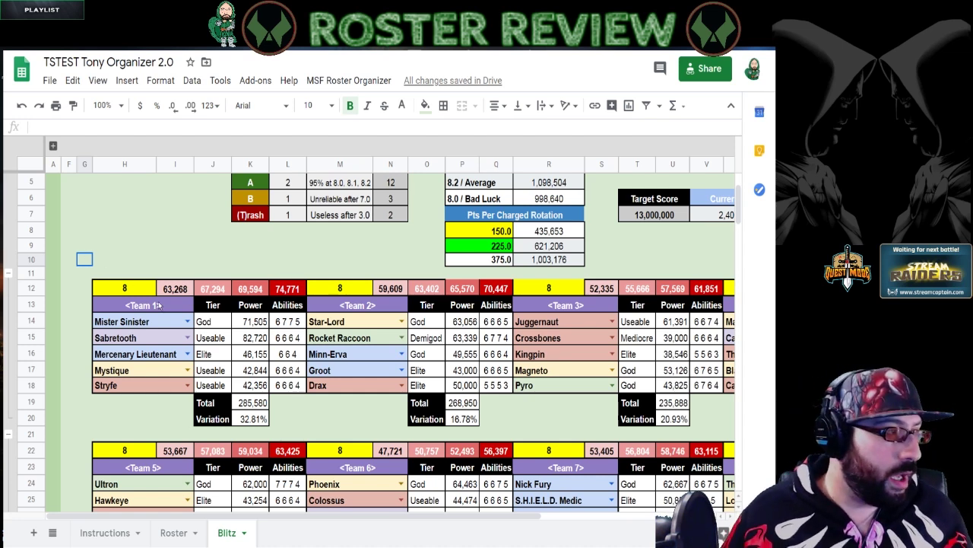
Examine the Blitz summary tables: tiers with their number of teams, expected points per rotation, and target and best scores.
scroll(252, 313, "up", 3)
left_click_drag(291, 514, 409, 509)
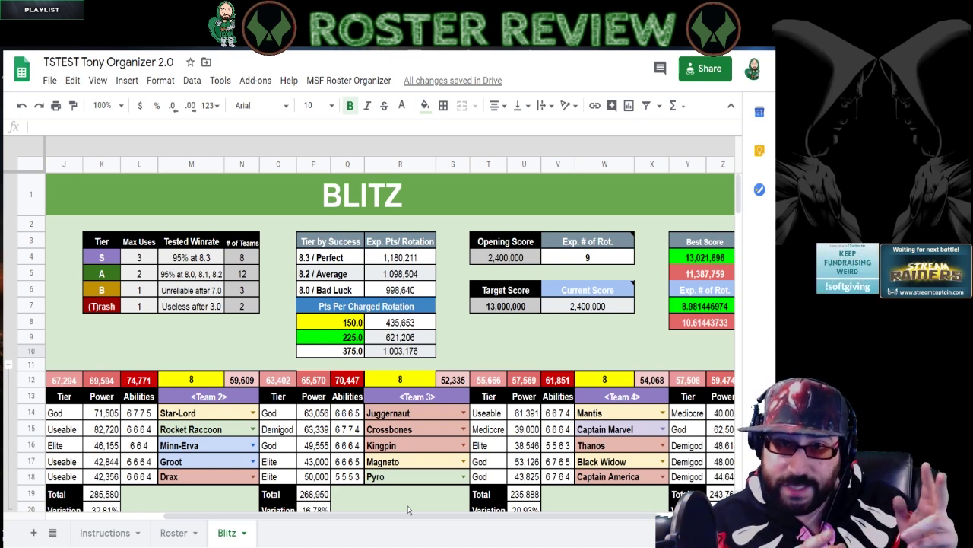
scroll(408, 509, "down", 2)
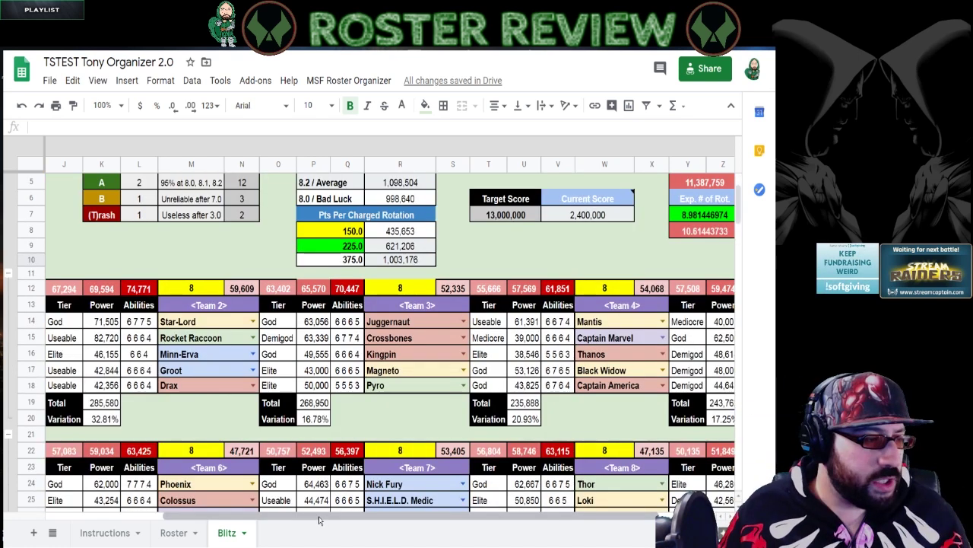
scroll(319, 517, "left", 3)
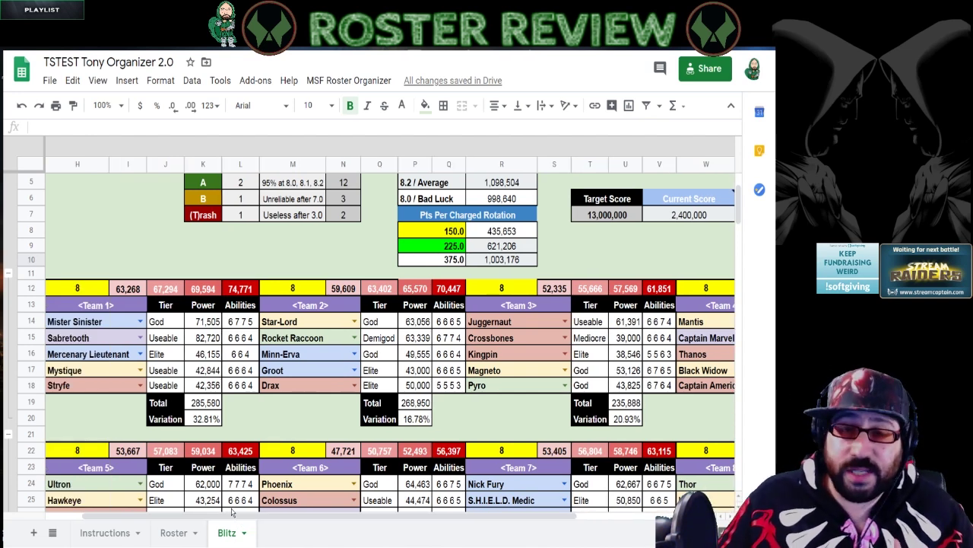
scroll(245, 408, "up", 2)
left_click(343, 258)
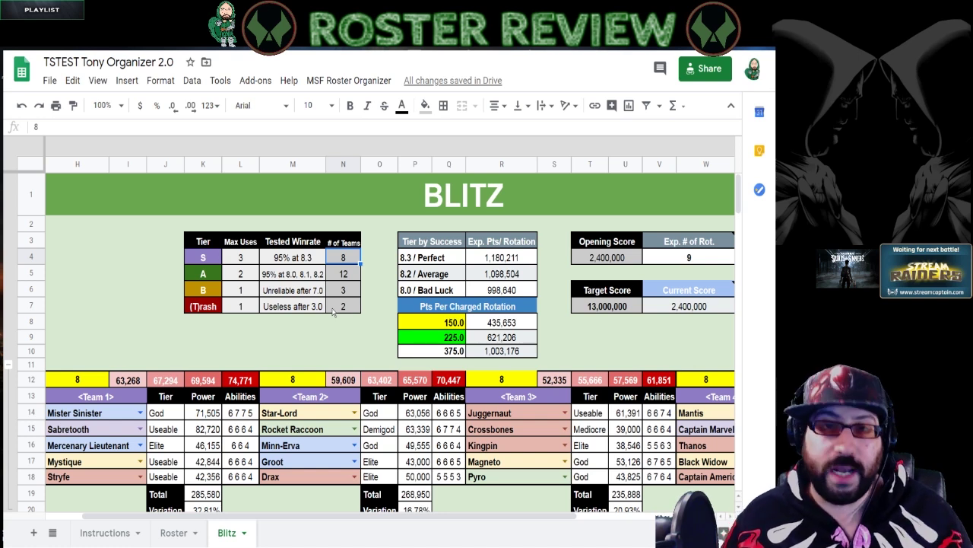
Examine the members, tiers, power and abilities of Blitz Teams 1 to 4, including Mercenary Lieutenant in Team 1.
scroll(317, 304, "down", 3)
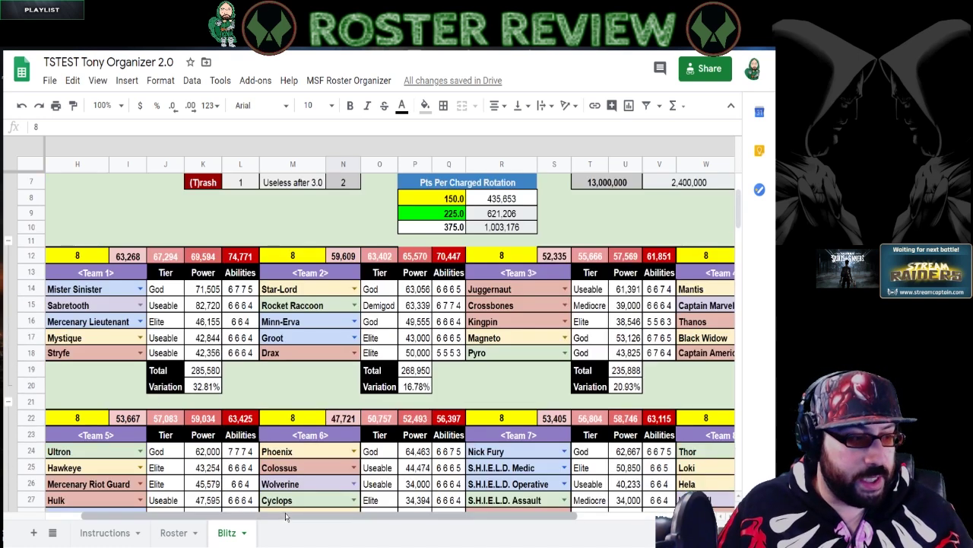
scroll(175, 411, "left", 2)
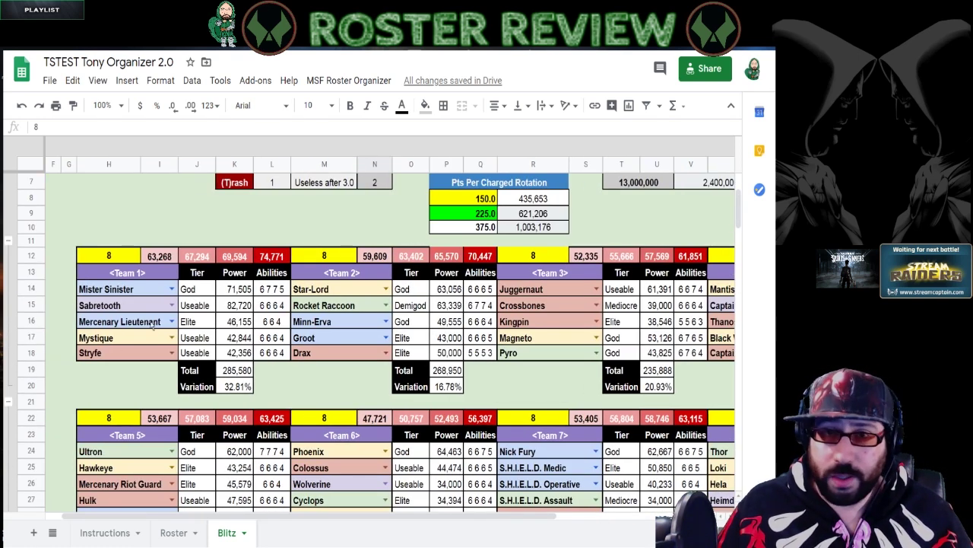
left_click(116, 325)
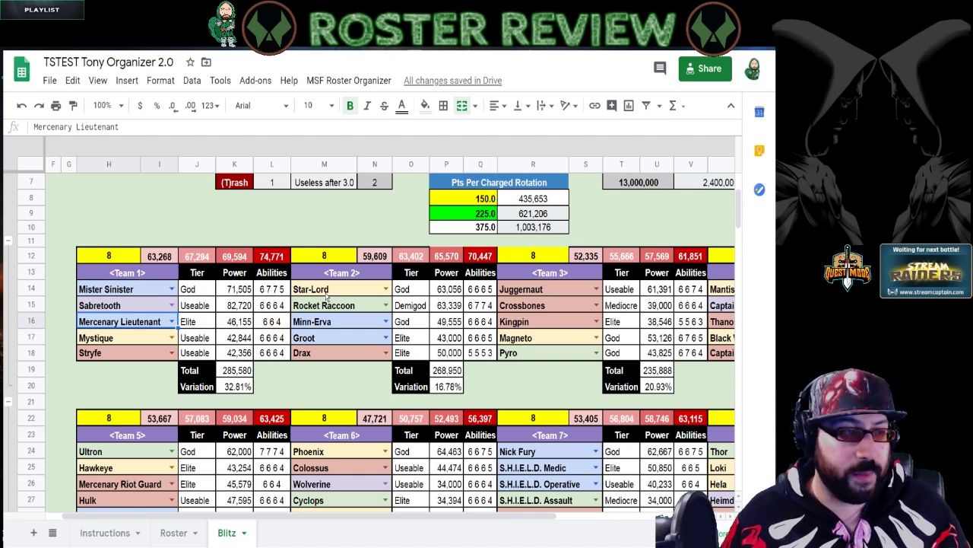
left_click_drag(430, 517, 526, 521)
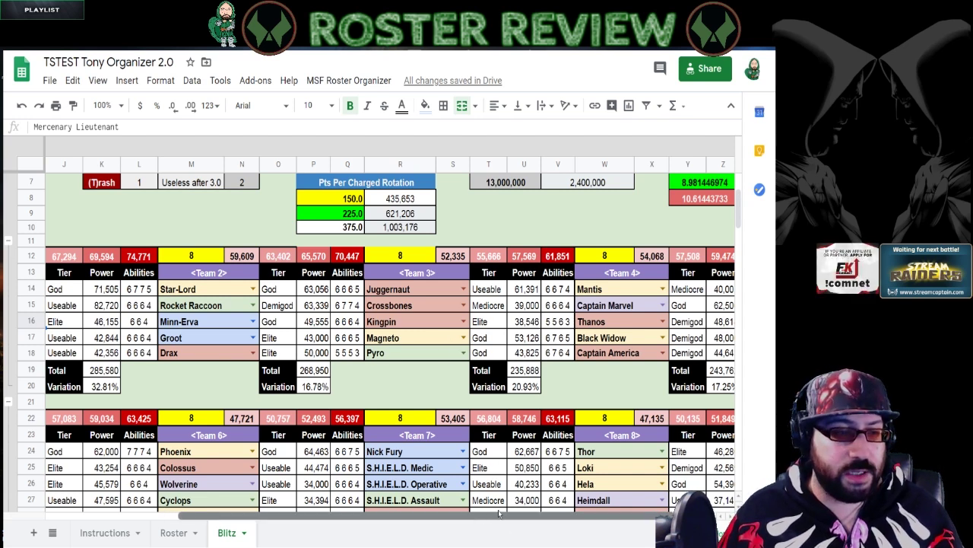
left_click_drag(480, 514, 521, 513)
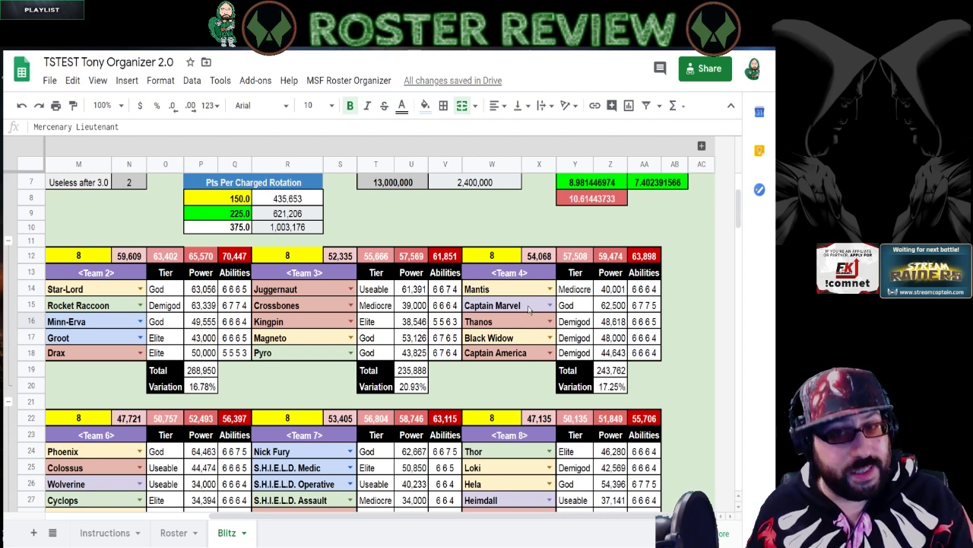
Review the line-ups, tiers and power of Blitz Teams 5 to 8, from Ultron's team to Thor's team.
left_click_drag(519, 521, 358, 520)
scroll(287, 397, "down", 3)
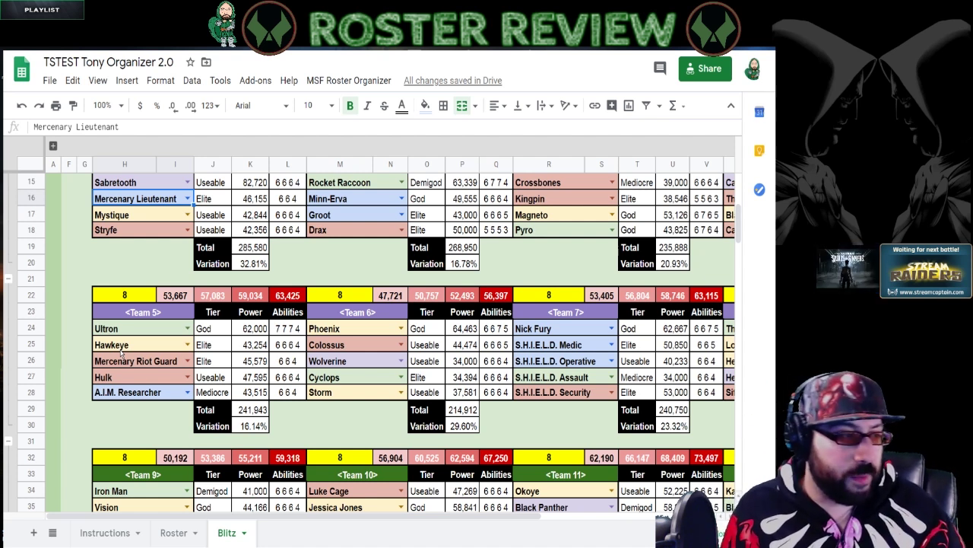
left_click(354, 335)
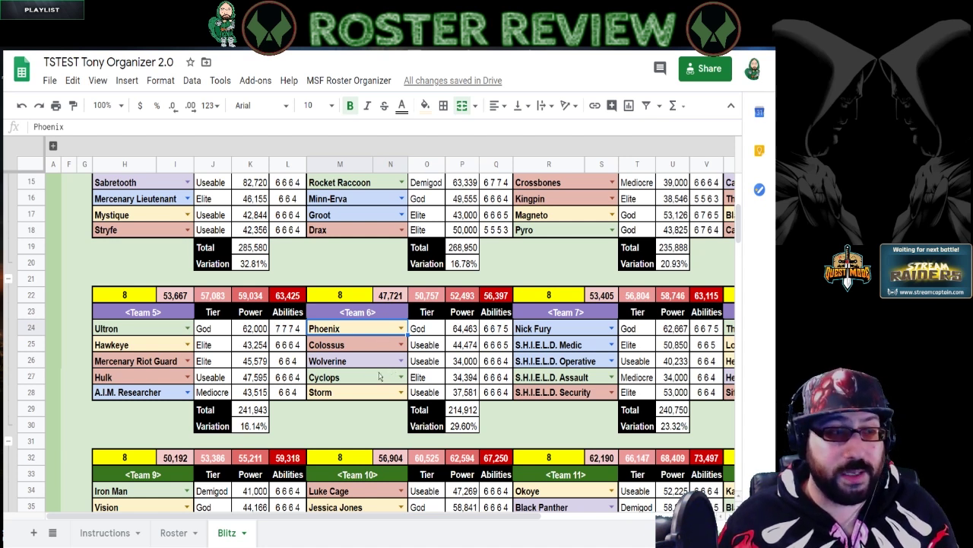
left_click_drag(350, 515, 394, 514)
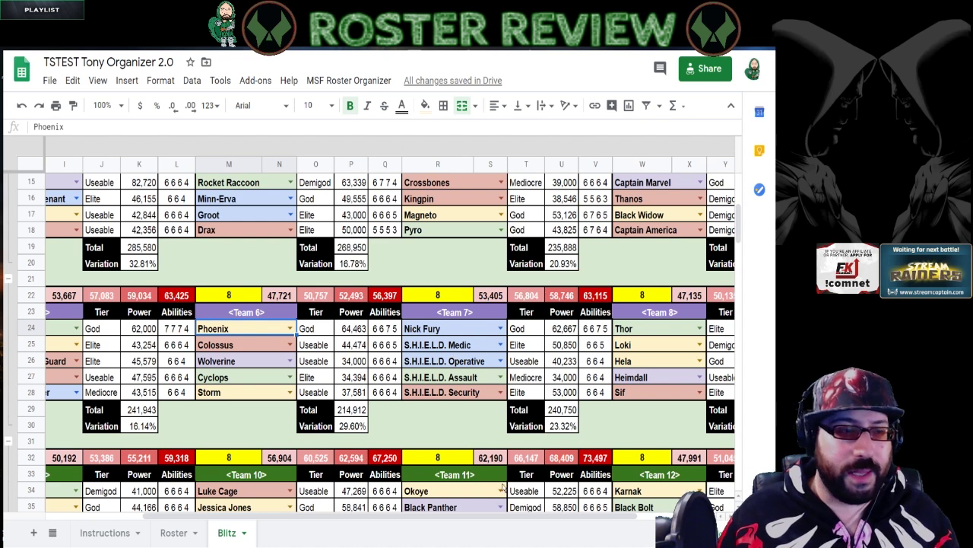
scroll(555, 505, "right", 4)
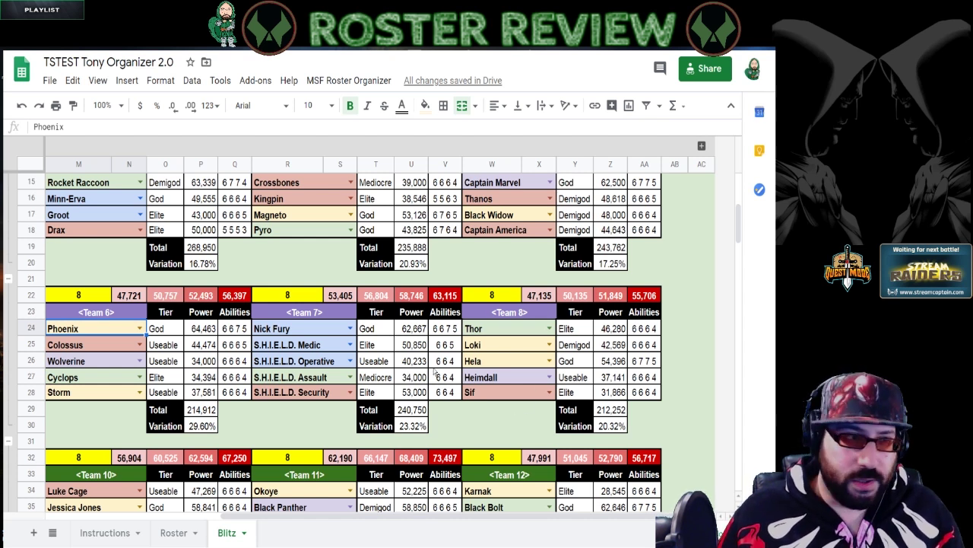
scroll(436, 371, "up", 1)
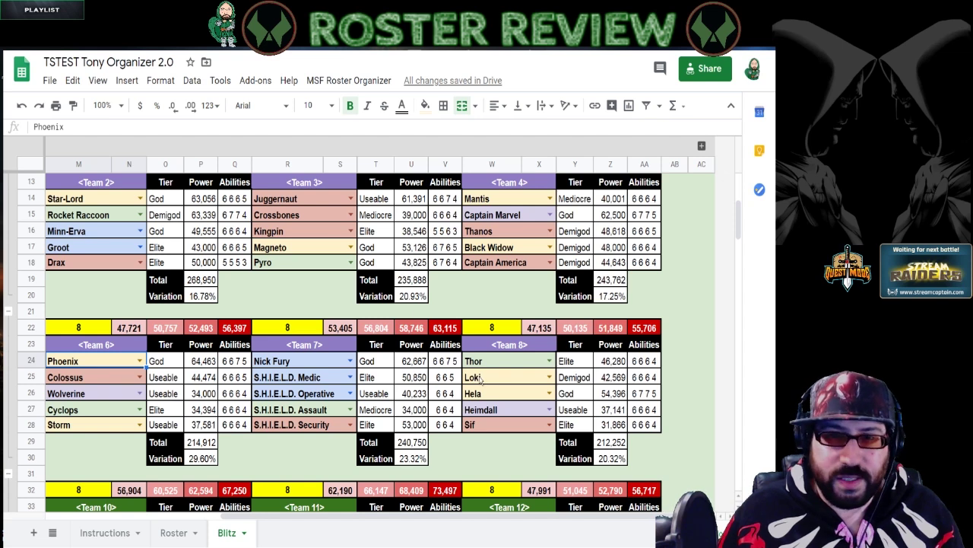
scroll(482, 380, "down", 1)
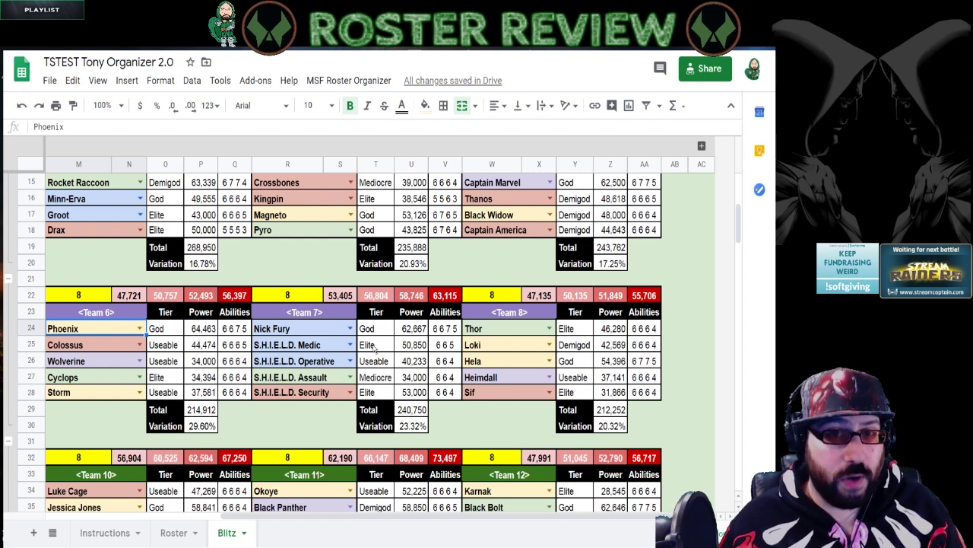
scroll(374, 346, "up", 1)
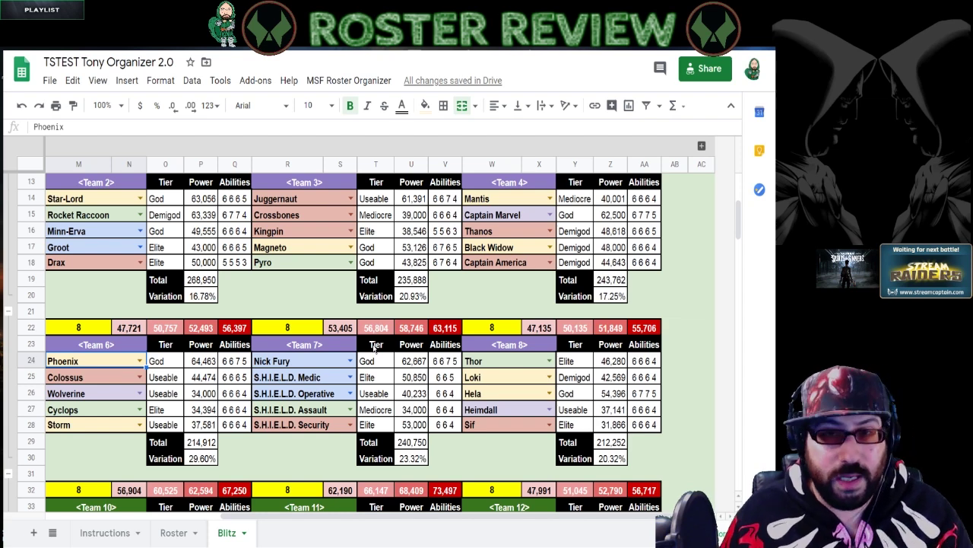
Review the line-ups and power of Blitz Teams 9 to 12, checking Daredevil, Shuri and the Karnak to Quake team.
scroll(371, 515, "left", 3)
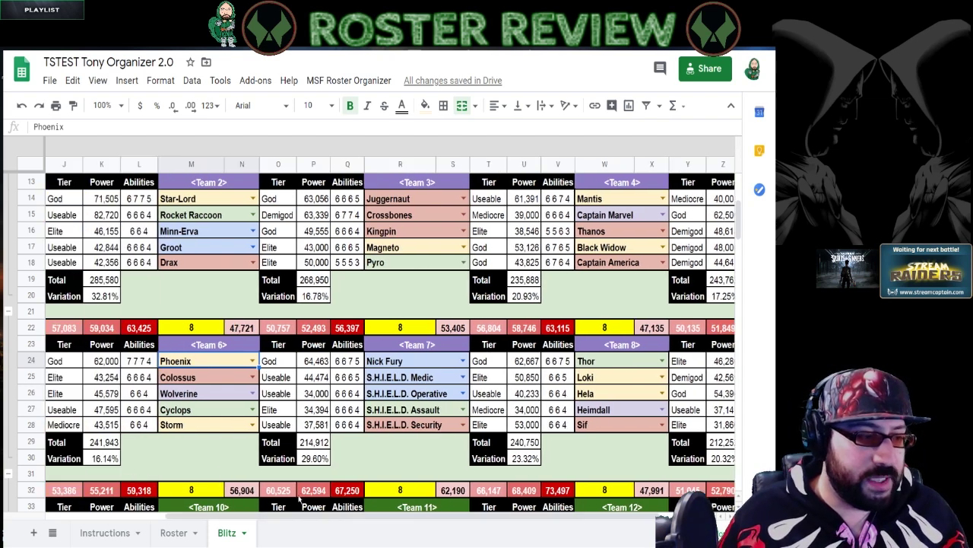
scroll(288, 392, "down", 4)
scroll(288, 516, "left", 2)
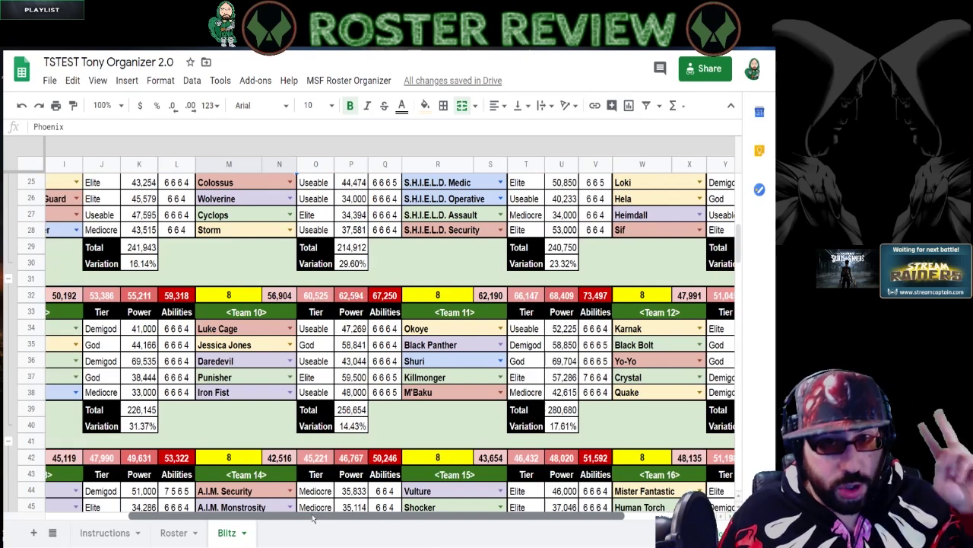
scroll(288, 515, "left", 1)
left_click(97, 353)
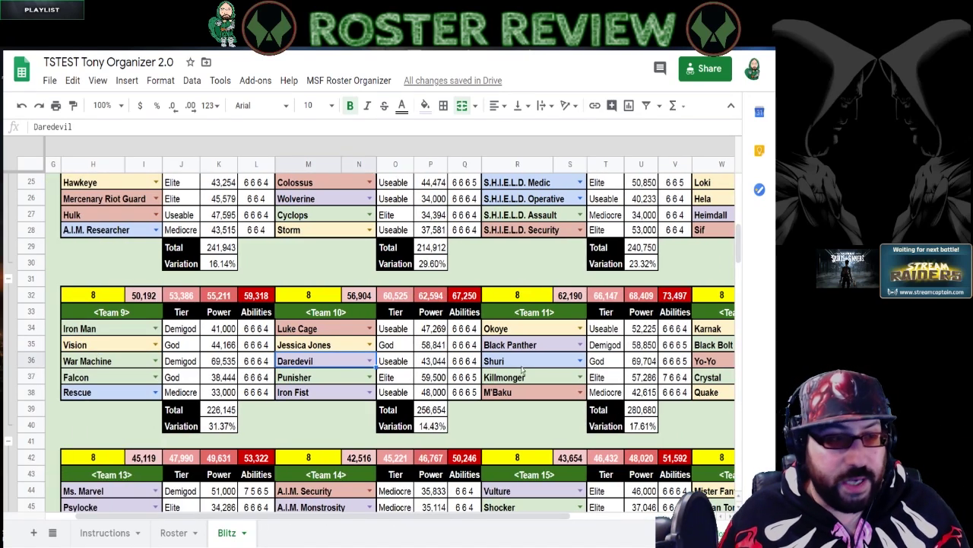
left_click(524, 365)
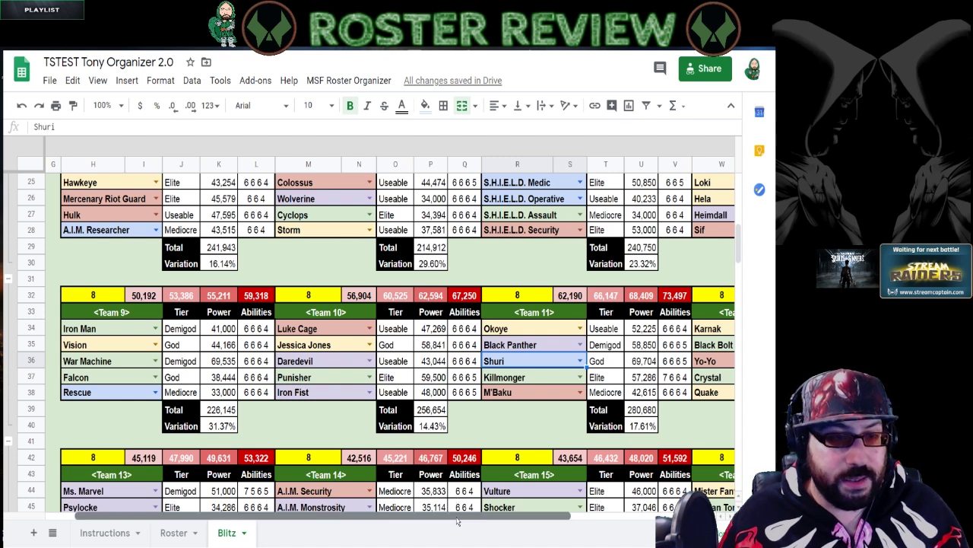
scroll(559, 512, "right", 3)
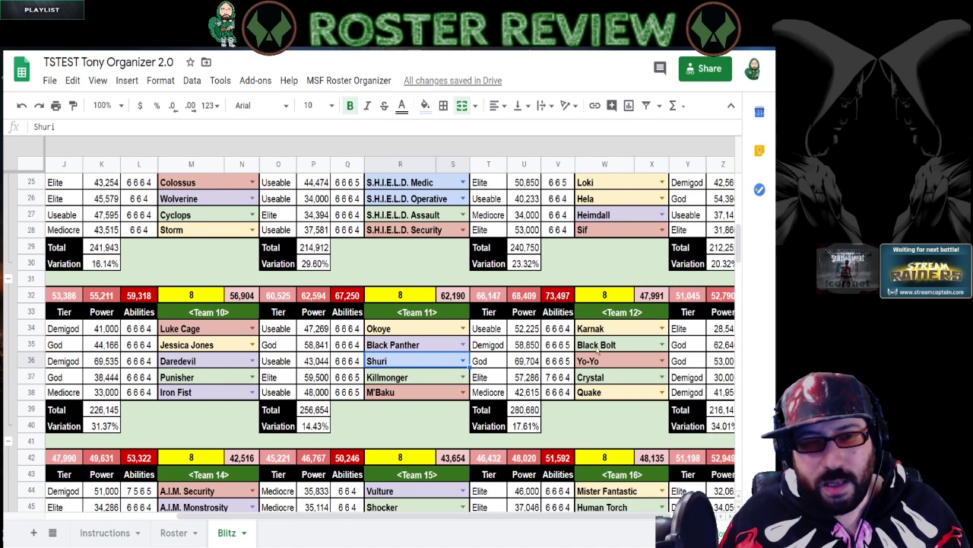
left_click_drag(629, 335, 611, 402)
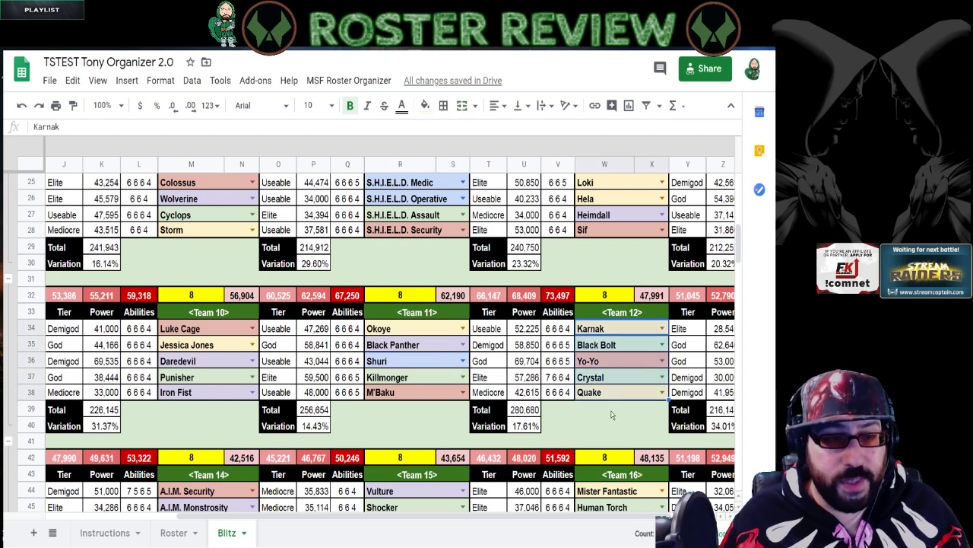
scroll(576, 523, "right", 3)
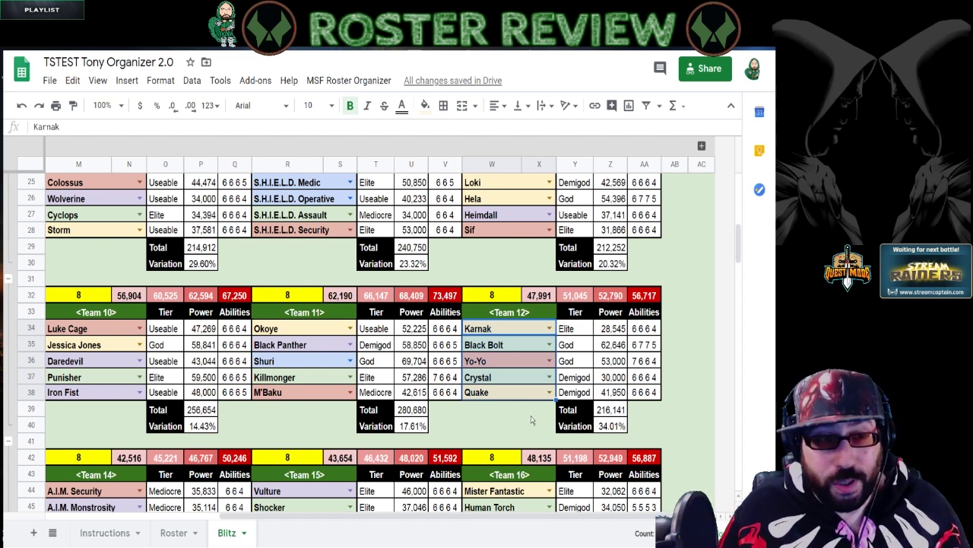
left_click(471, 412)
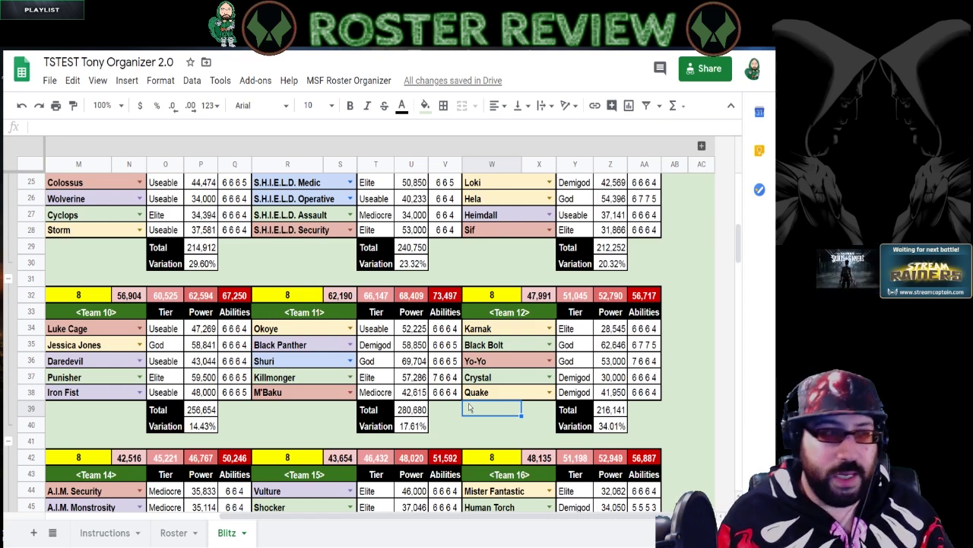
Return to Blitz Teams 1 to 4 and the tier and points tables above them for another look.
scroll(469, 407, "up", 7)
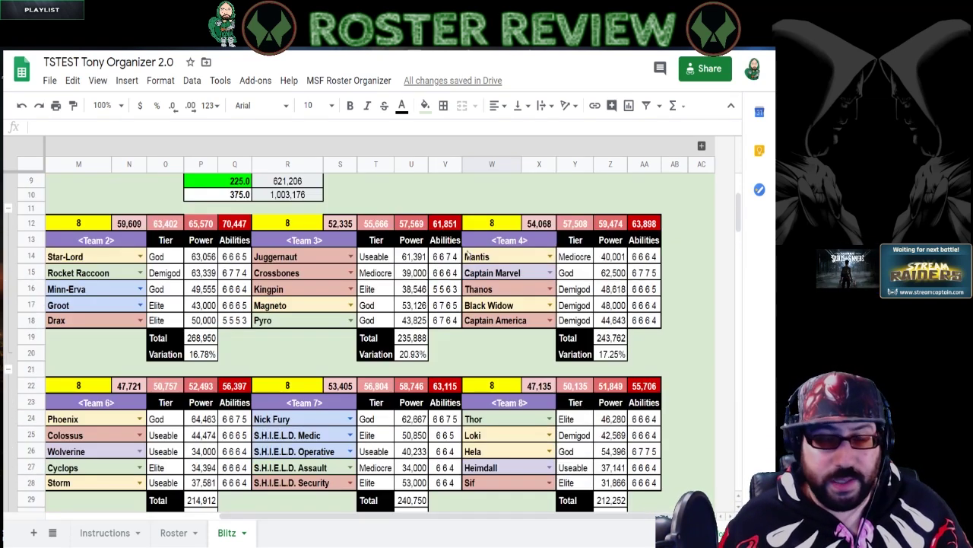
scroll(446, 338, "down", 2)
left_click_drag(406, 518, 285, 505)
scroll(380, 365, "up", 5)
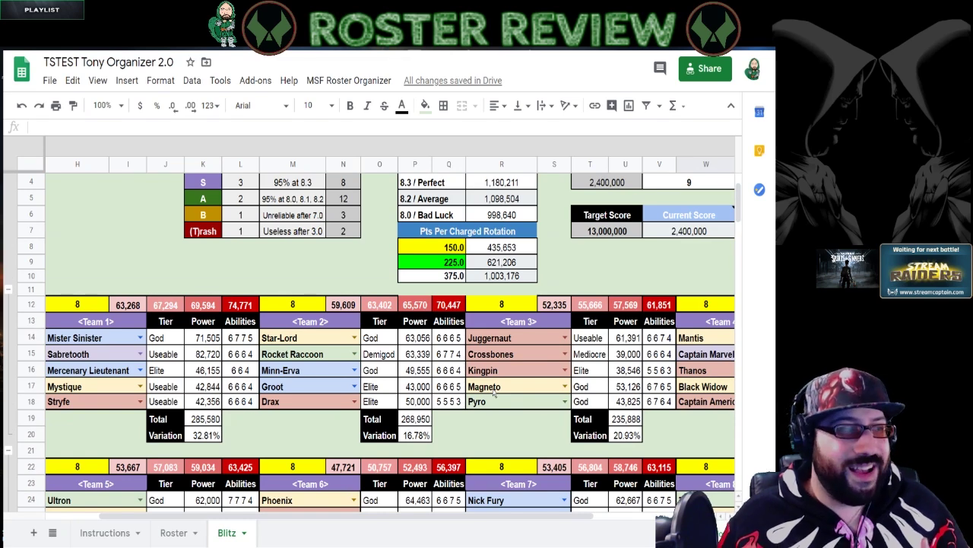
Review the line-ups of Blitz Teams 5 to 12 again, checking Falcon in Team 9.
scroll(493, 391, "down", 5)
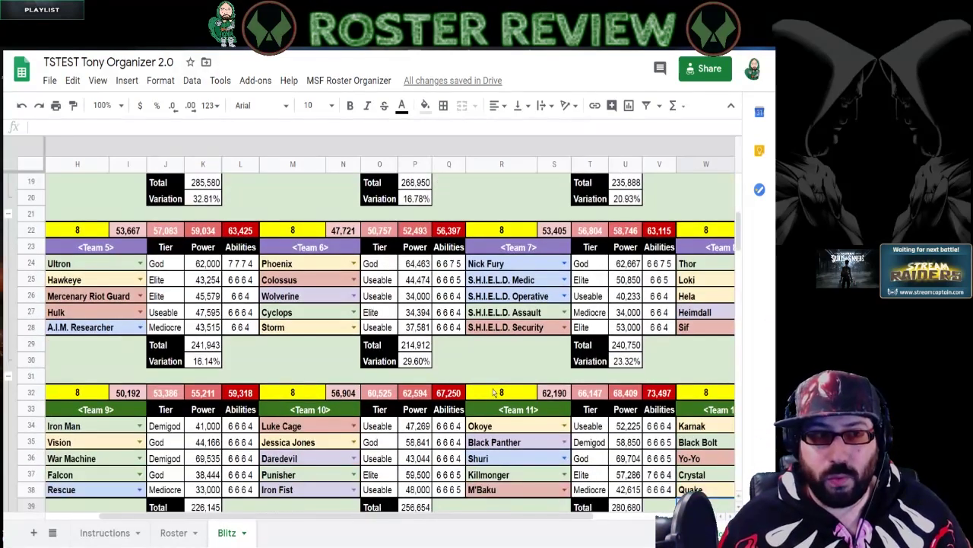
scroll(493, 390, "down", 3)
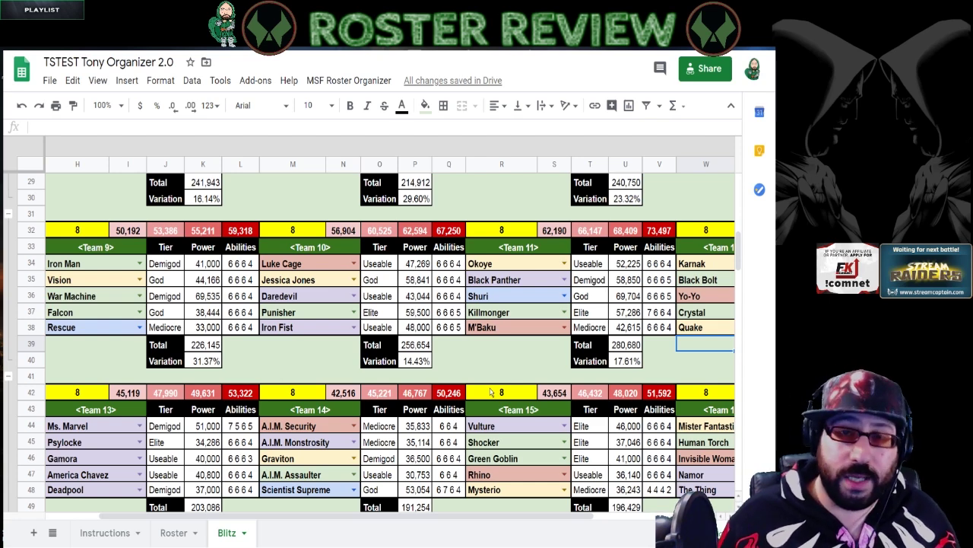
scroll(304, 327, "down", 1)
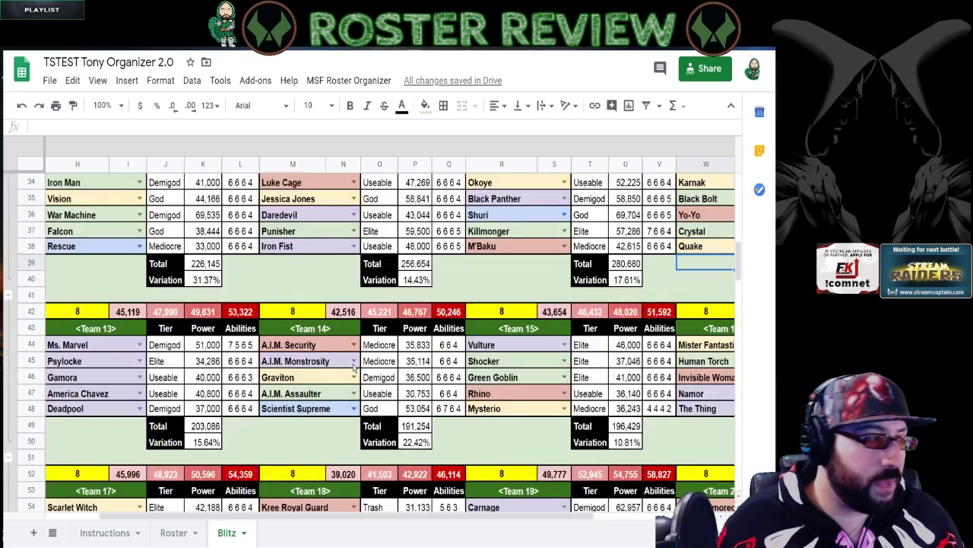
left_click(90, 259)
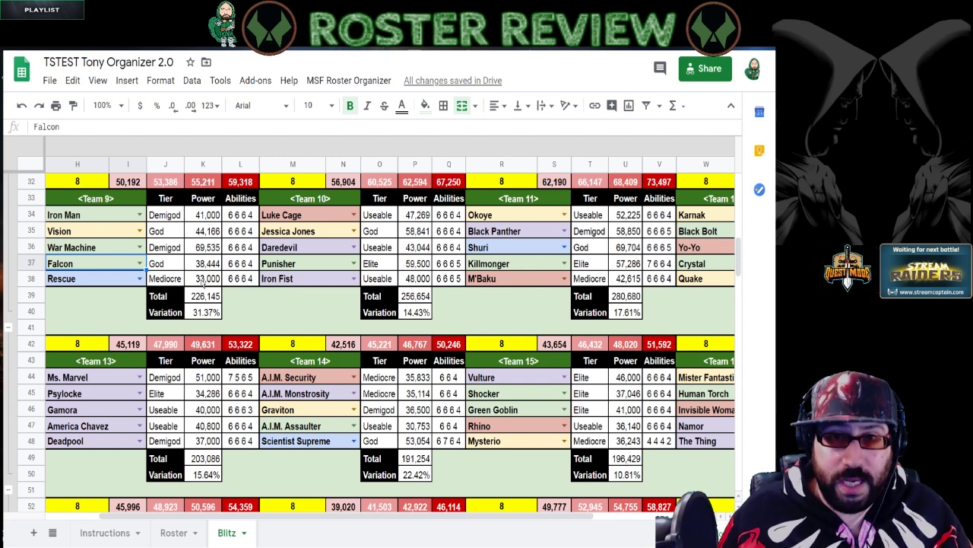
Examine each member of Blitz Team 13, from Ms. Marvel and Psylocke through Gamora and America Chavez to Deadpool.
scroll(204, 281, "down", 2)
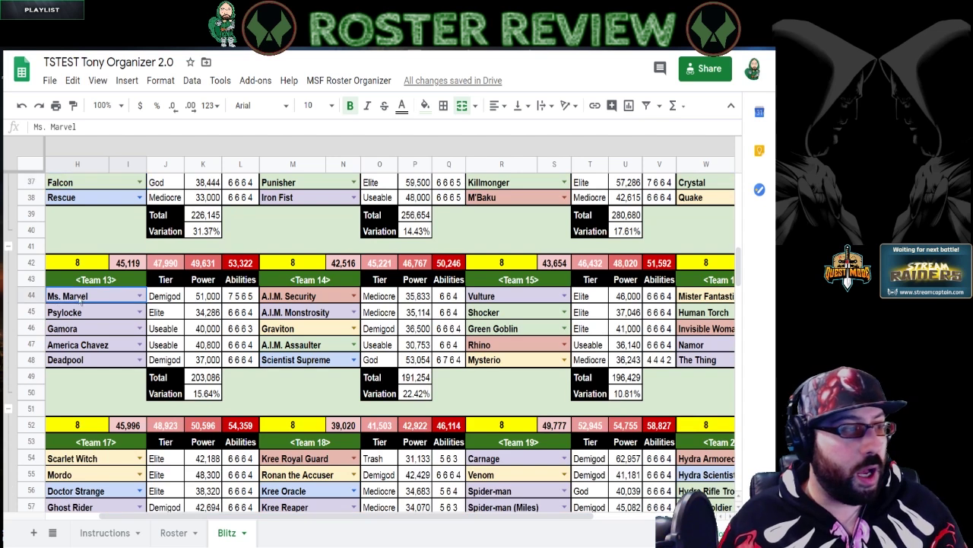
left_click(78, 301)
left_click(96, 315)
left_click(87, 328)
left_click(97, 315)
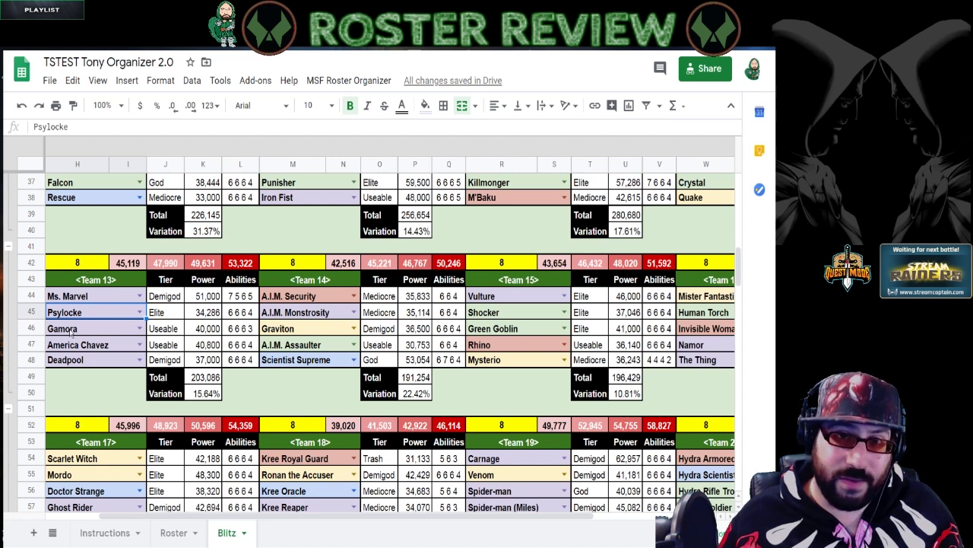
left_click(99, 333)
left_click(99, 350)
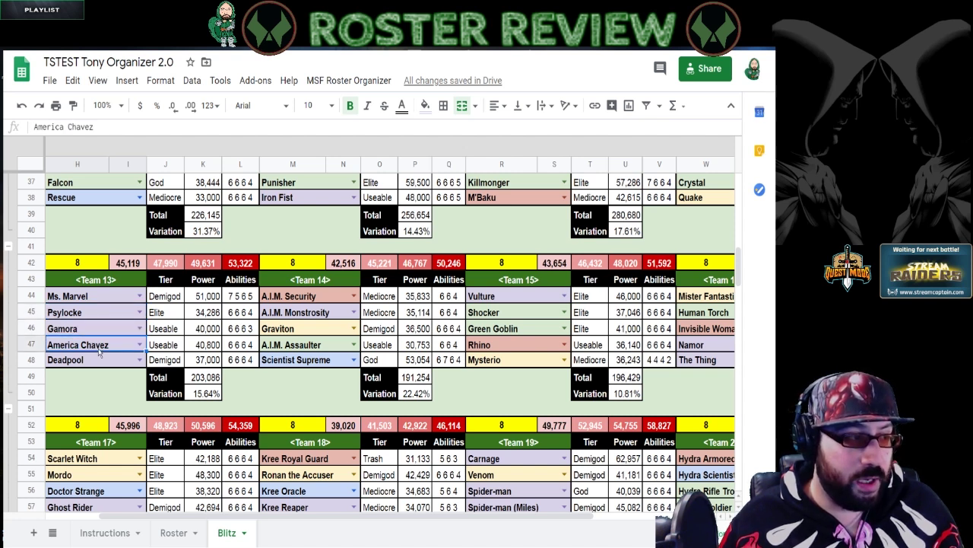
left_click(100, 363)
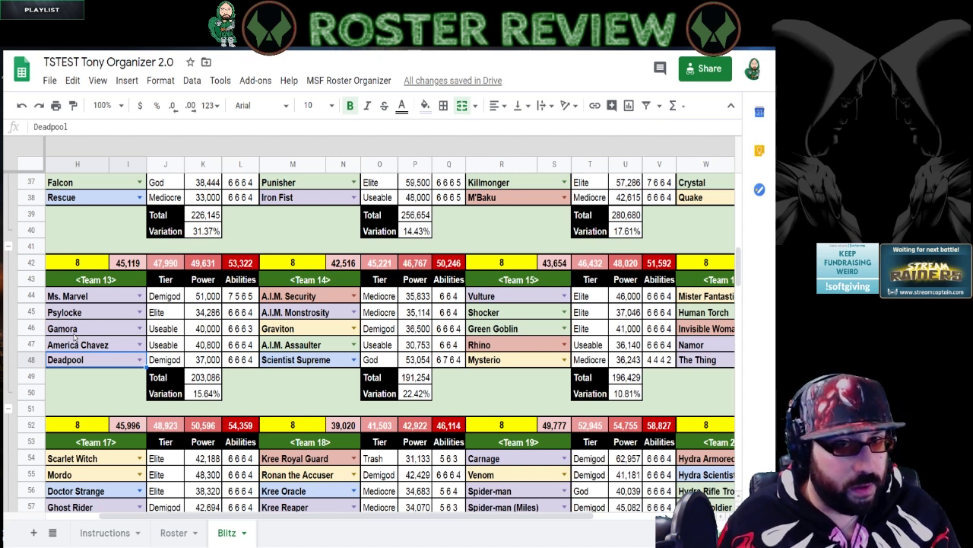
Review the line-ups of Blitz Teams 14 to 16: the A.I.M. team, Vulture's team and Mister Fantastic's team.
left_click_drag(322, 302, 318, 365)
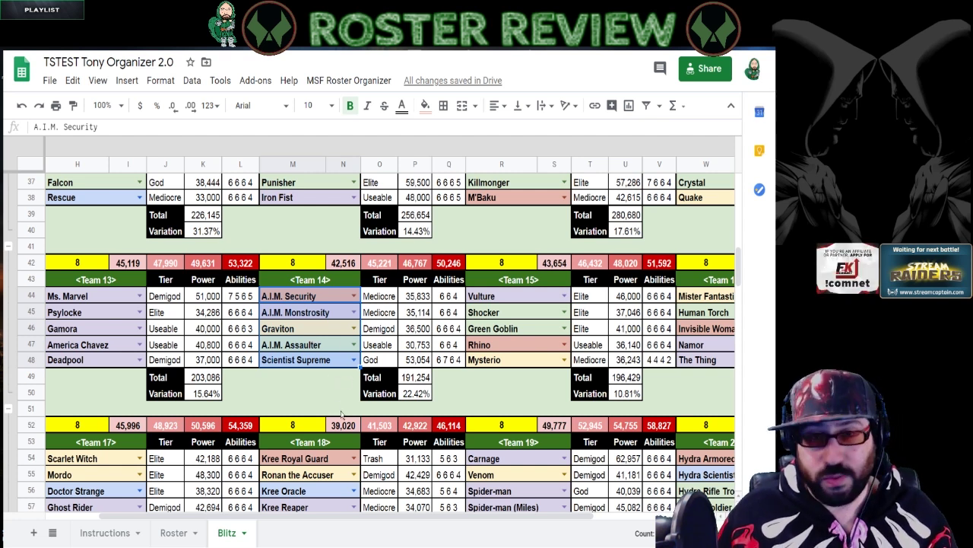
left_click_drag(390, 518, 466, 517)
left_click_drag(390, 303, 389, 367)
left_click_drag(565, 303, 569, 363)
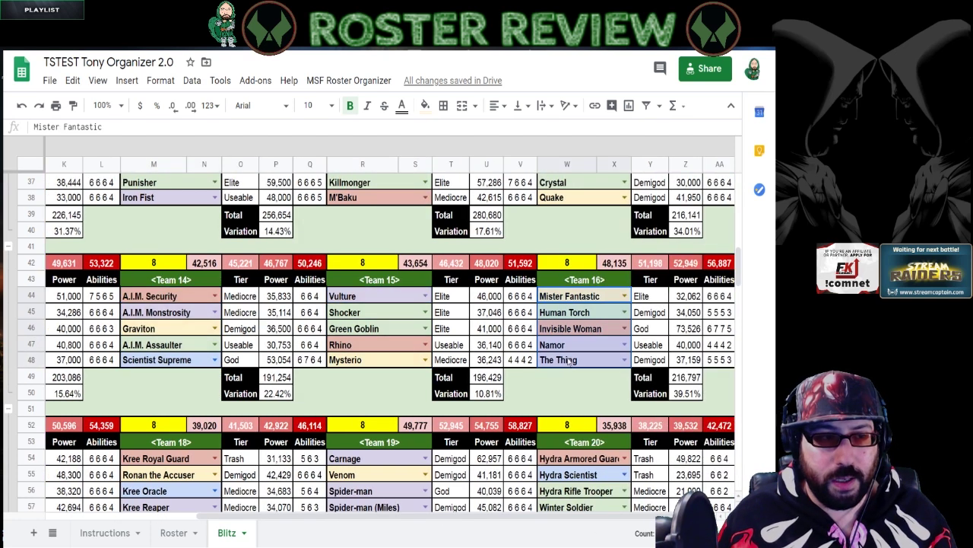
Review the line-ups of Blitz Teams 17 and 18, Scarlet Witch to Elsa Bloodstone and Kree Royal Guard to Kree Noble.
left_click_drag(538, 518, 465, 518)
scroll(333, 413, "down", 1)
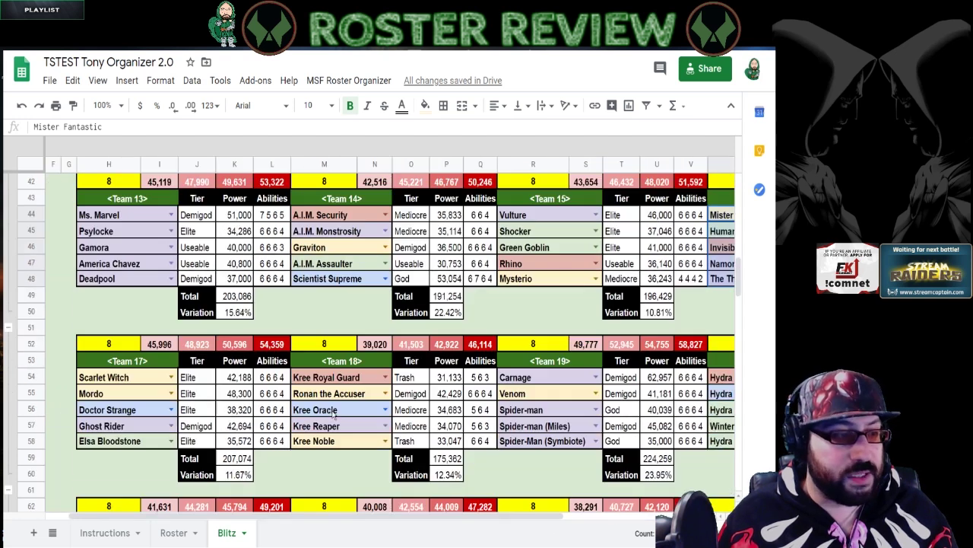
left_click_drag(144, 377, 146, 446)
left_click_drag(341, 377, 340, 447)
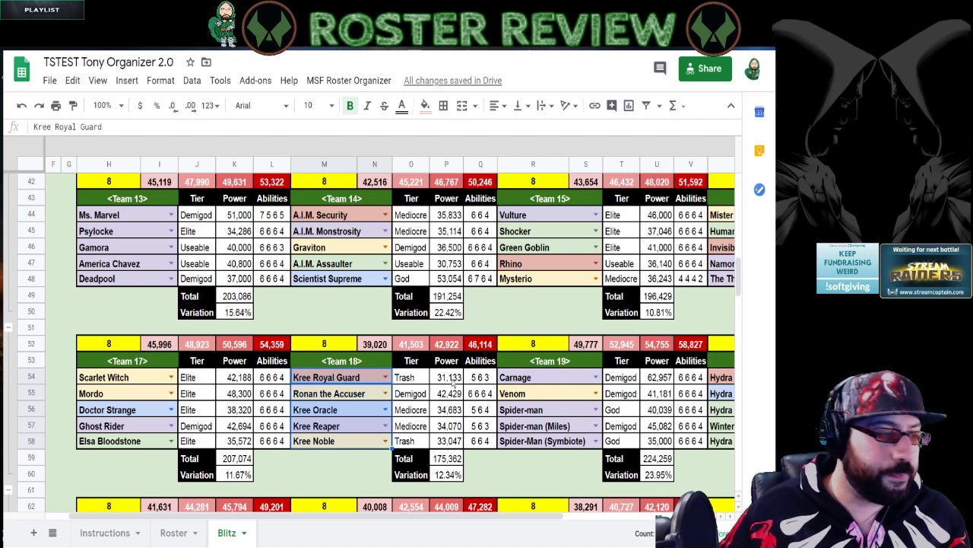
Examine the line-ups of Blitz Teams 21 and 22, Ultimus to S.H.I.E.L.D. Trooper and Ant-man to Hand Assassin.
scroll(514, 414, "down", 5)
left_click_drag(108, 263, 114, 329)
left_click_drag(324, 263, 344, 328)
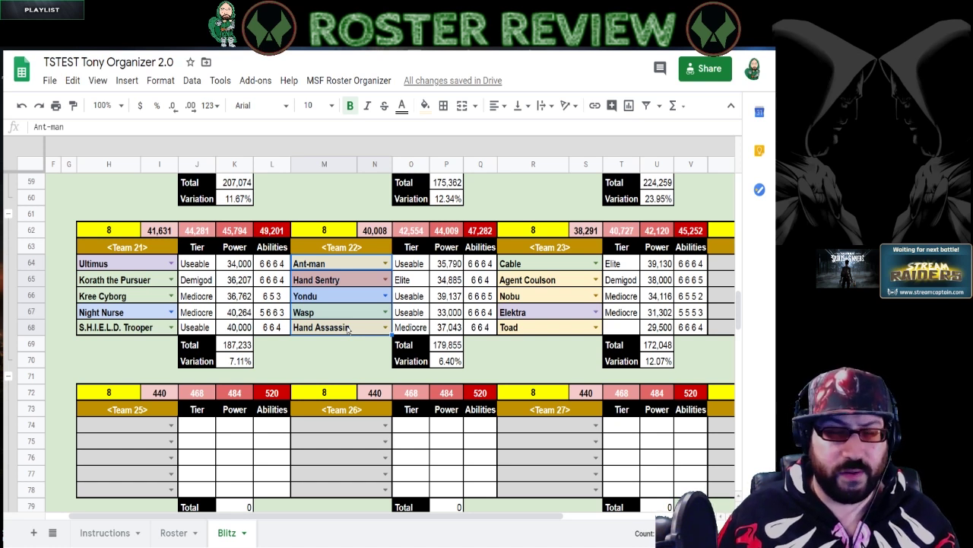
left_click_drag(147, 266, 143, 329)
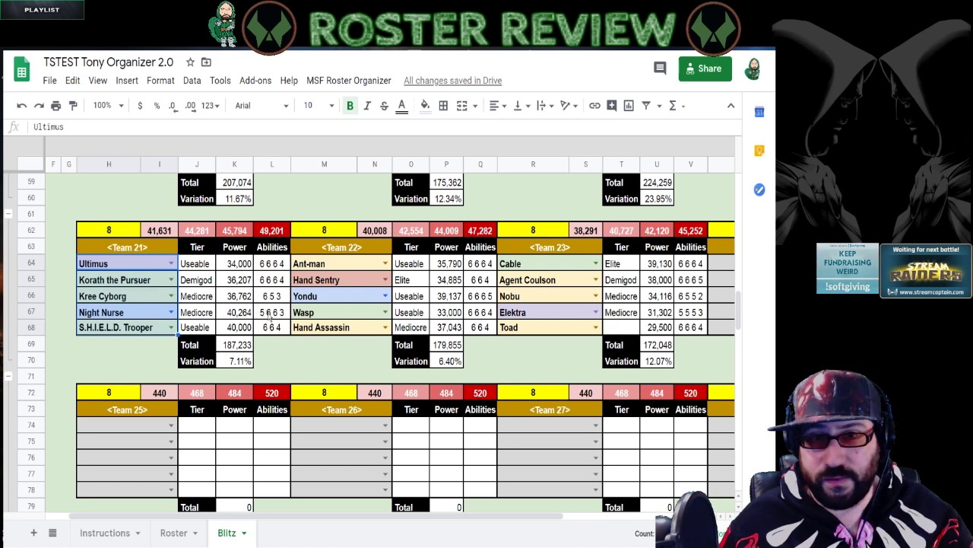
Examine the line-ups and power of Blitz Teams 29 and 30, led by Bullseye and Ravager Boomer.
scroll(270, 316, "down", 5)
scroll(270, 314, "down", 1)
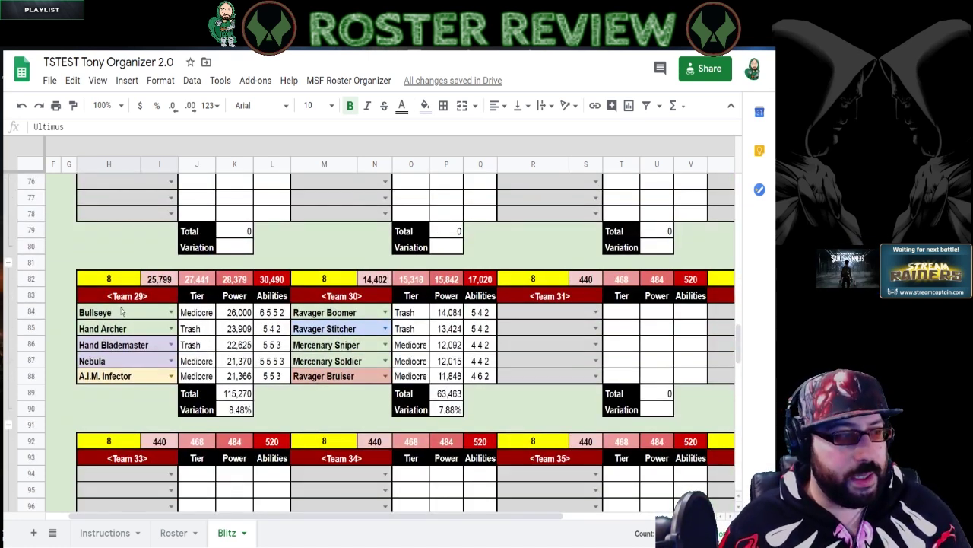
left_click_drag(122, 312, 128, 379)
left_click_drag(308, 319, 309, 380)
left_click_drag(116, 312, 126, 376)
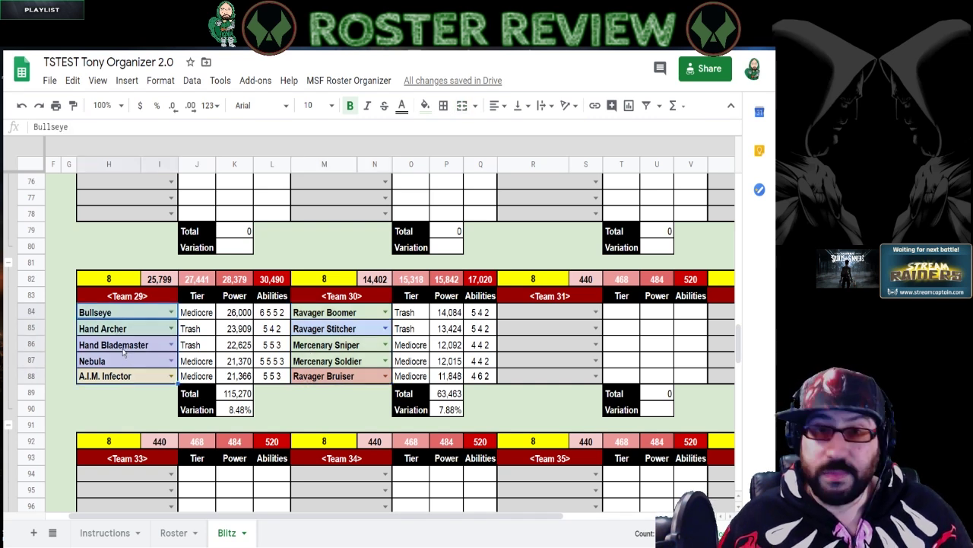
scroll(123, 351, "up", 5)
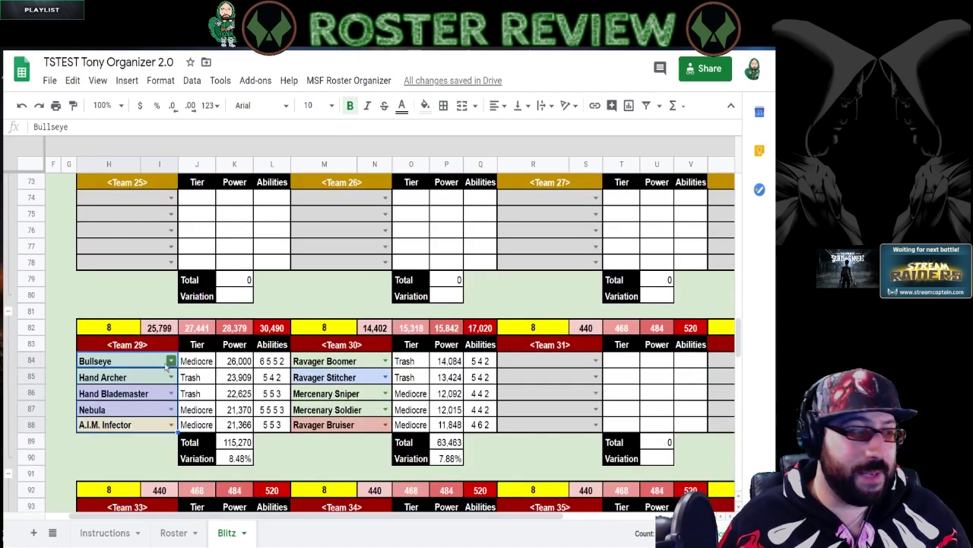
scroll(209, 368, "down", 4)
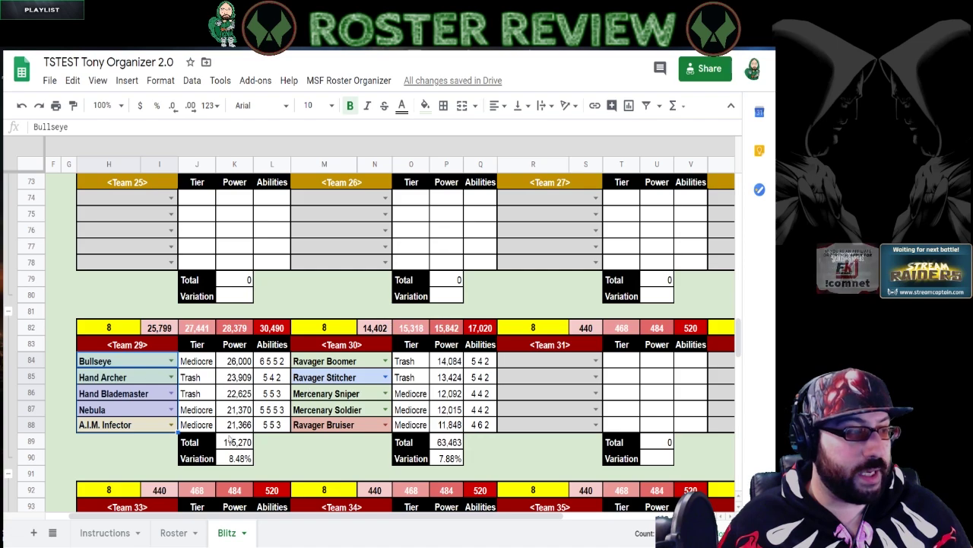
Read the Rotation Recommendations table from the team counts and tier 1 through tiers 7 and 8 to the Uber-Black Teams dump.
scroll(258, 418, "down", 10)
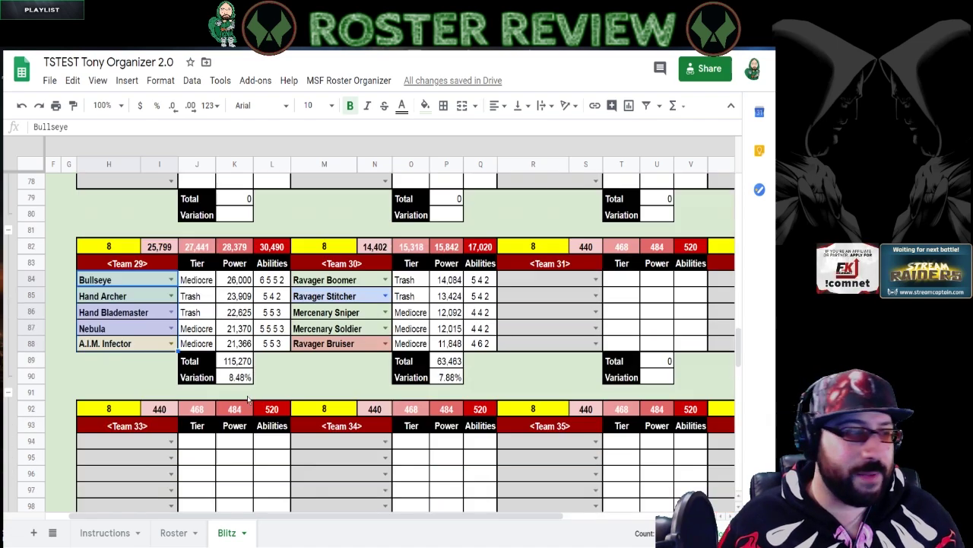
scroll(234, 385, "down", 9)
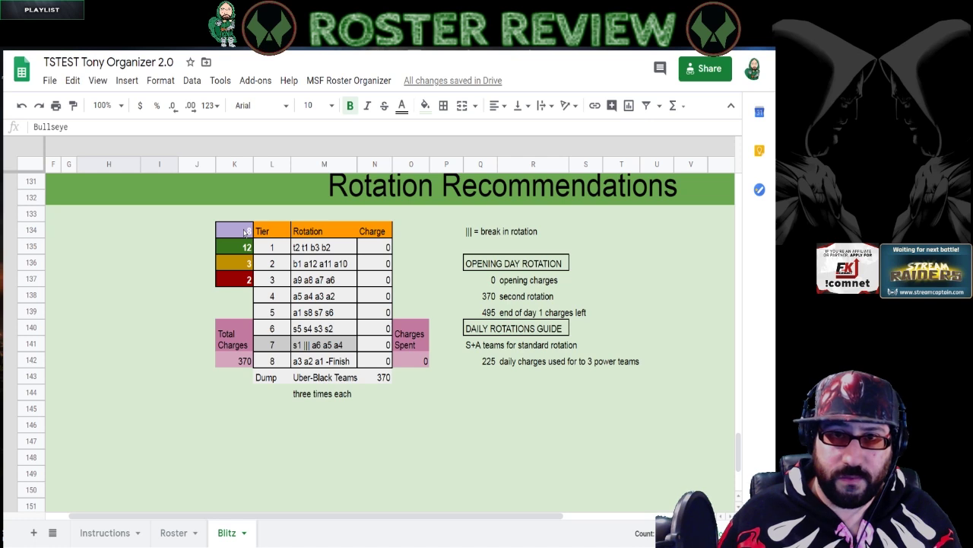
left_click(235, 236)
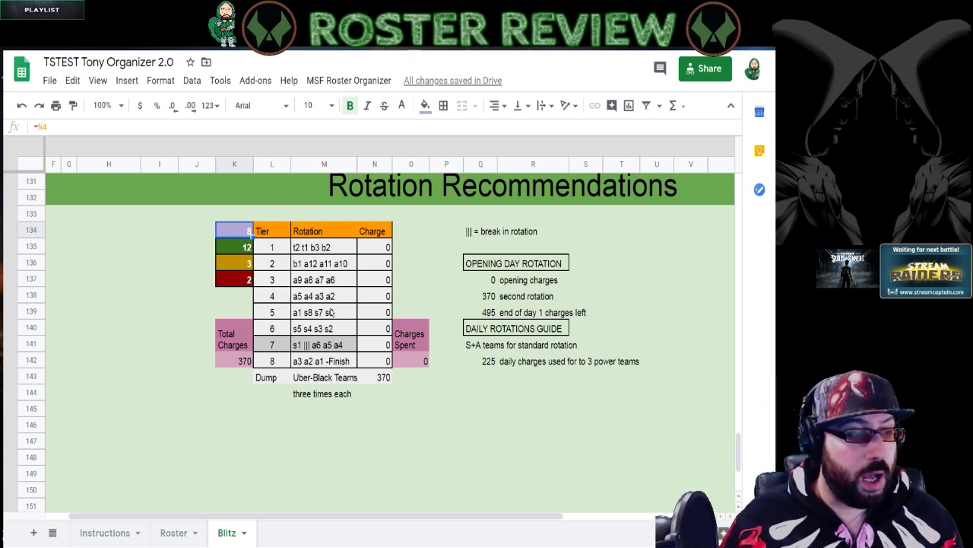
left_click(304, 252)
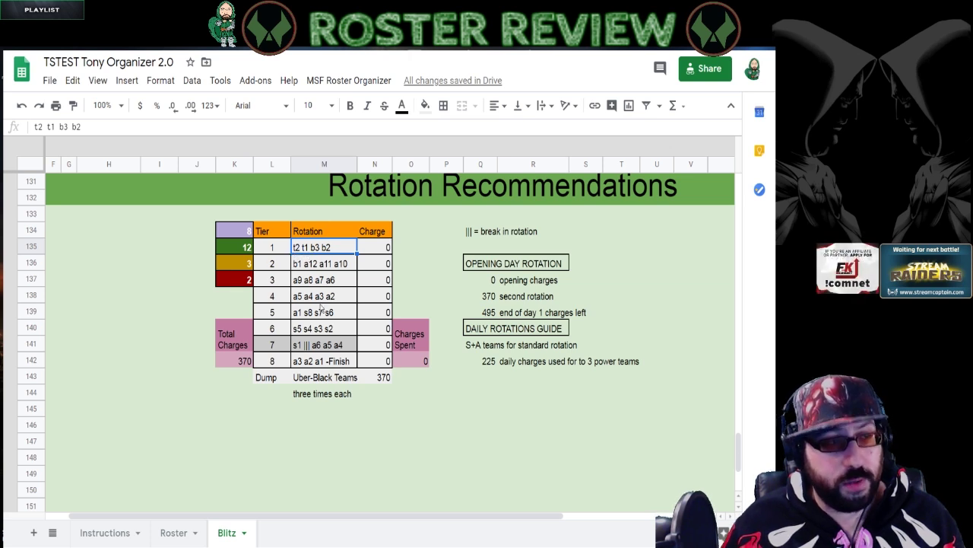
left_click(284, 348)
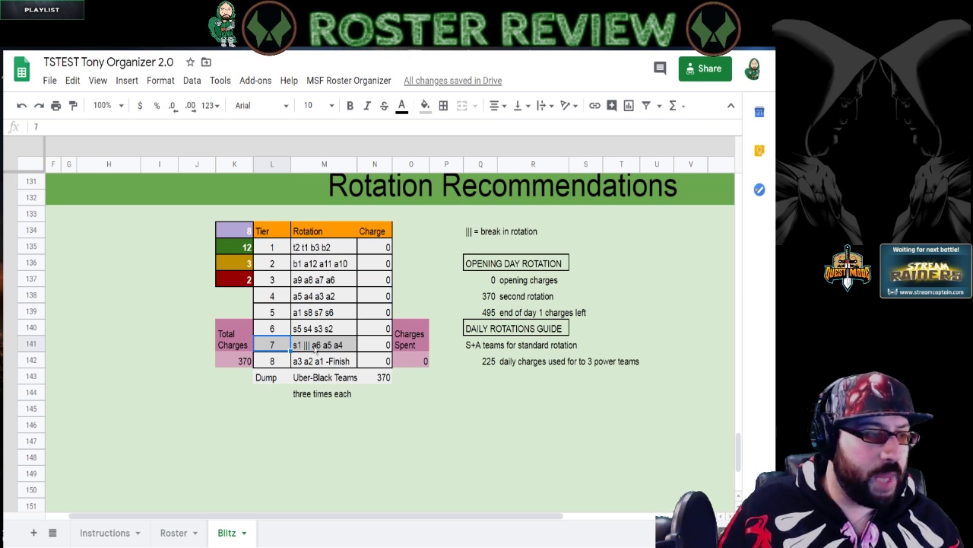
left_click(315, 348)
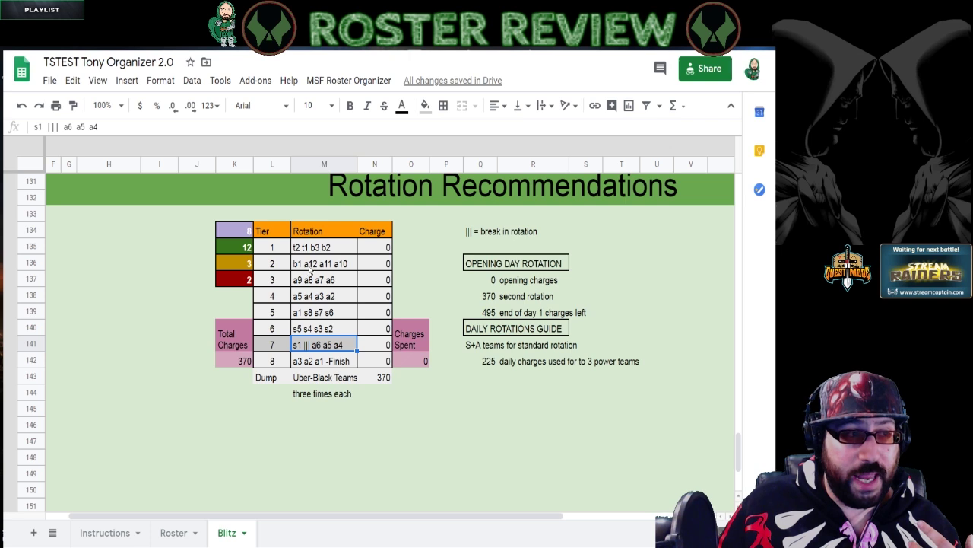
left_click(318, 363)
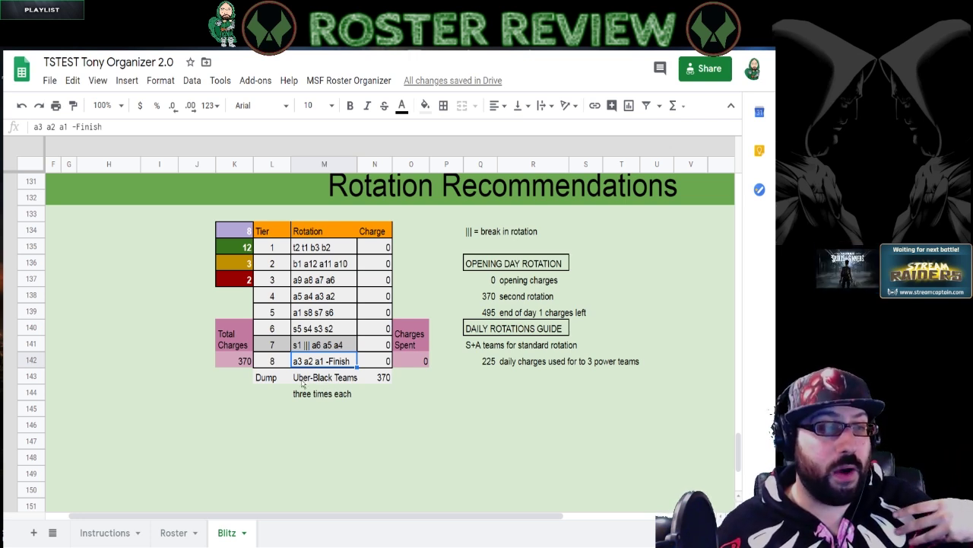
left_click(308, 383)
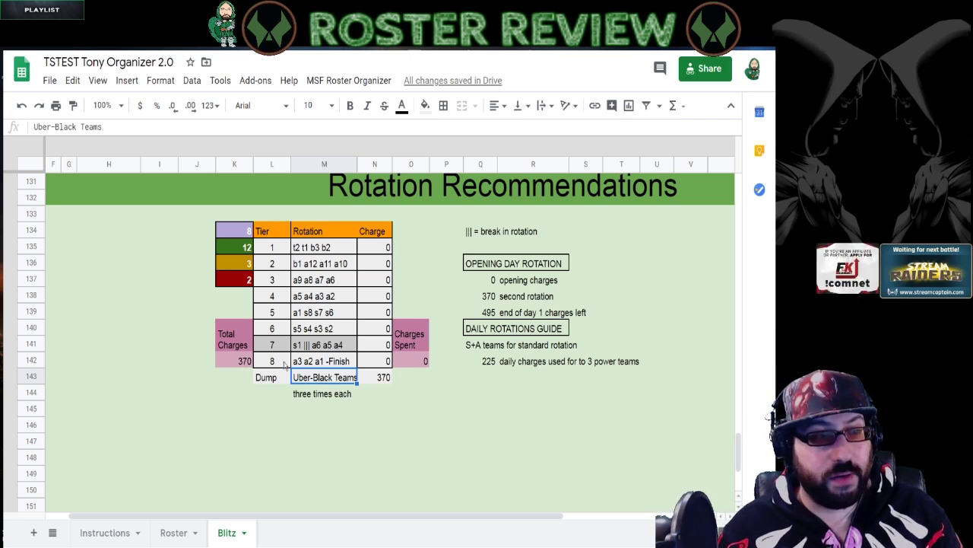
Compare the end-of-day-1 charges with the Uber-Black Teams dump and read the daily guide's standard rotation entry.
left_click(480, 312)
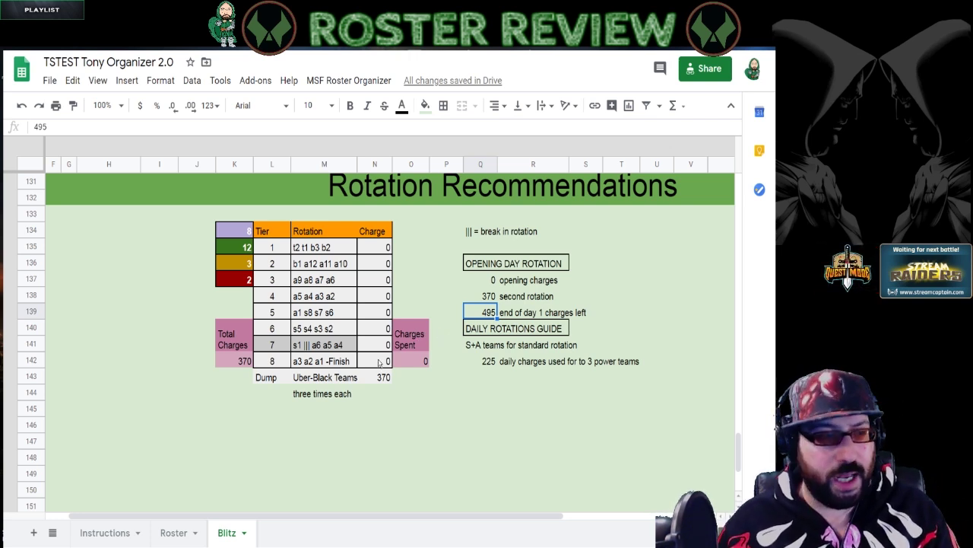
left_click(336, 384)
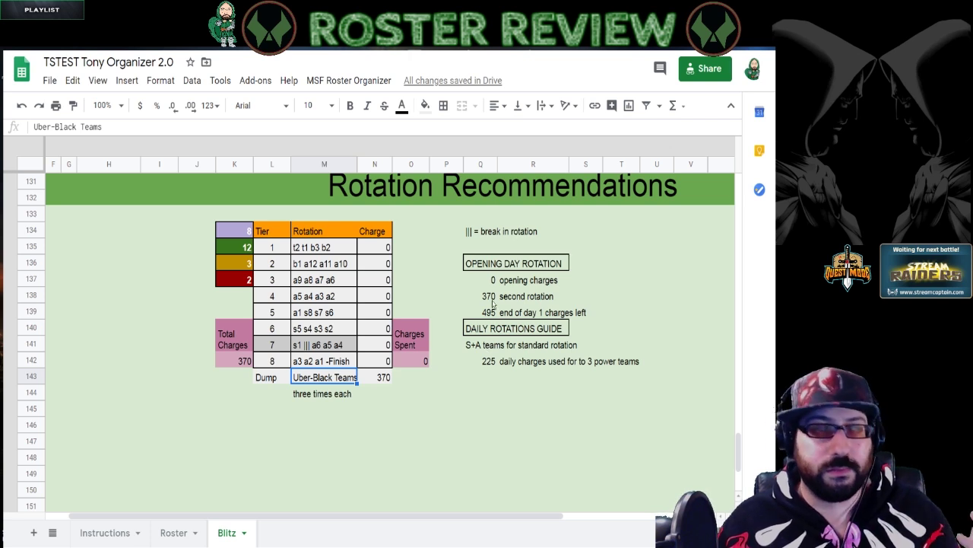
left_click(486, 349)
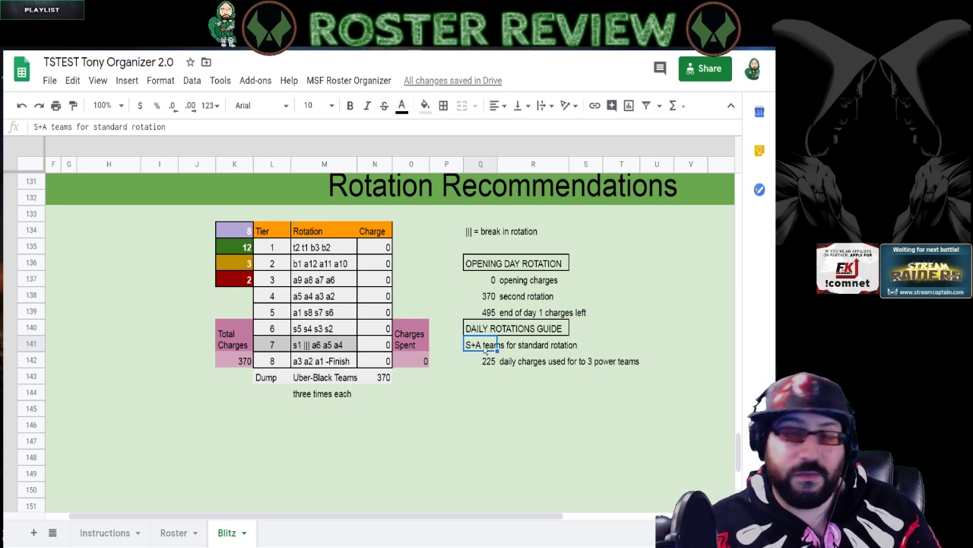
Look over the Test1 to Test 8 team line-ups above the Rotation Recommendations.
scroll(484, 348, "up", 7)
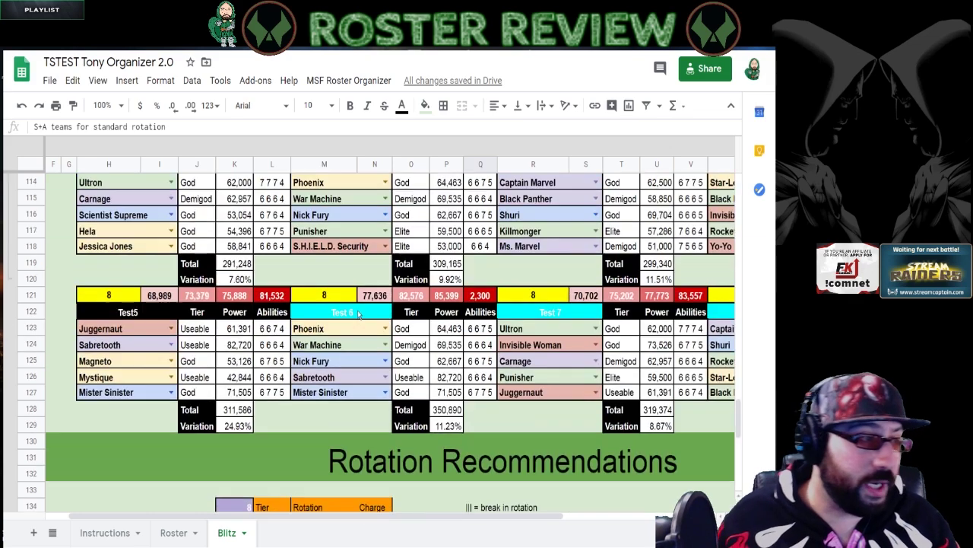
scroll(338, 496, "right", 2)
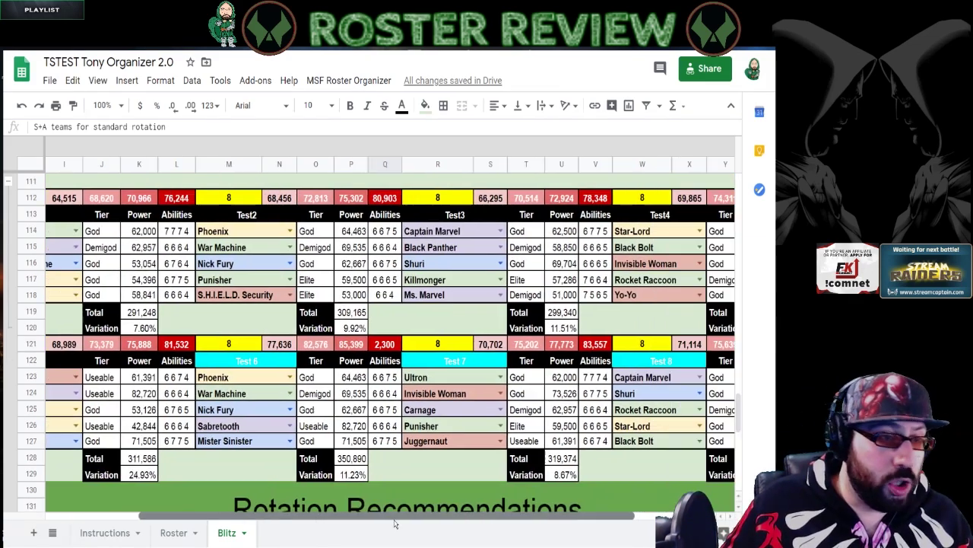
scroll(323, 534, "left", 2)
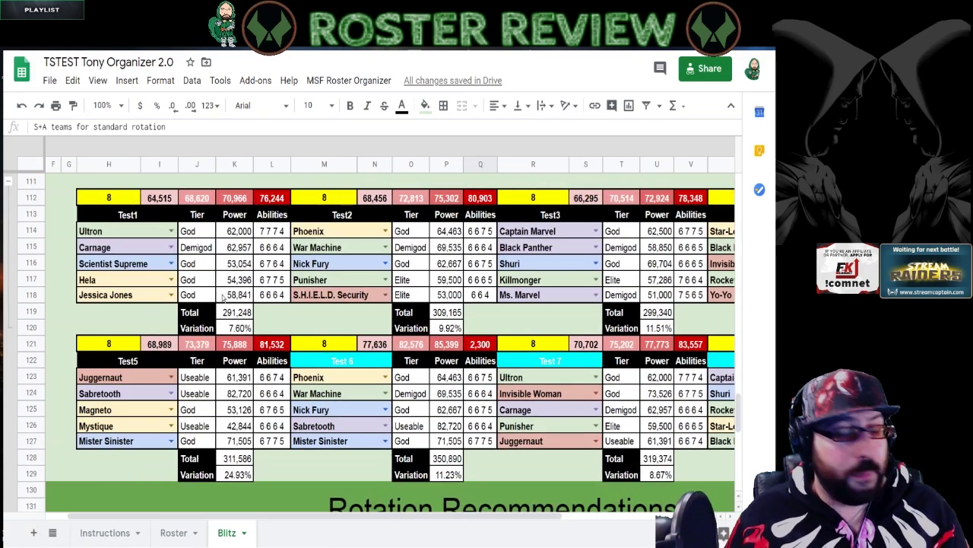
left_click_drag(372, 519, 388, 518)
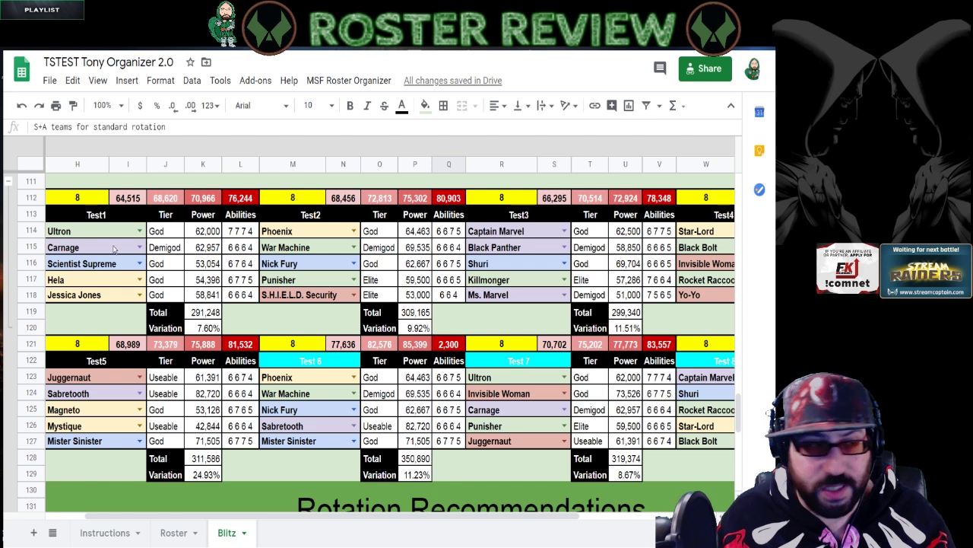
Check each Test2 member from Phoenix to S.H.I.E.L.D. Security, and view the full Test4 and Test 8 teams.
left_click(289, 235)
left_click(293, 254)
left_click(292, 272)
left_click(292, 289)
left_click(301, 300)
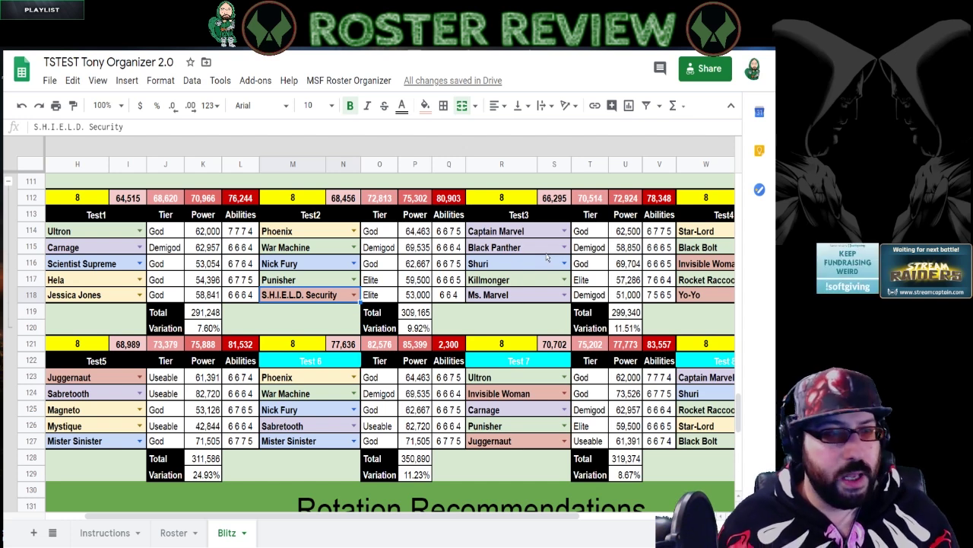
left_click_drag(450, 514, 549, 512)
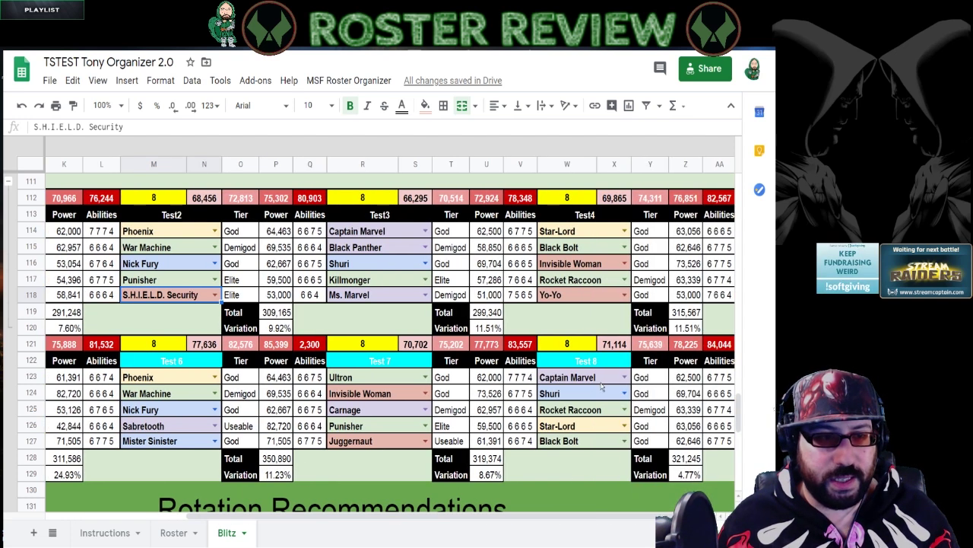
Check the Test4 power total and compare the highest score formulas of the Test4 and Test3 teams.
left_click(490, 315)
left_click(669, 312)
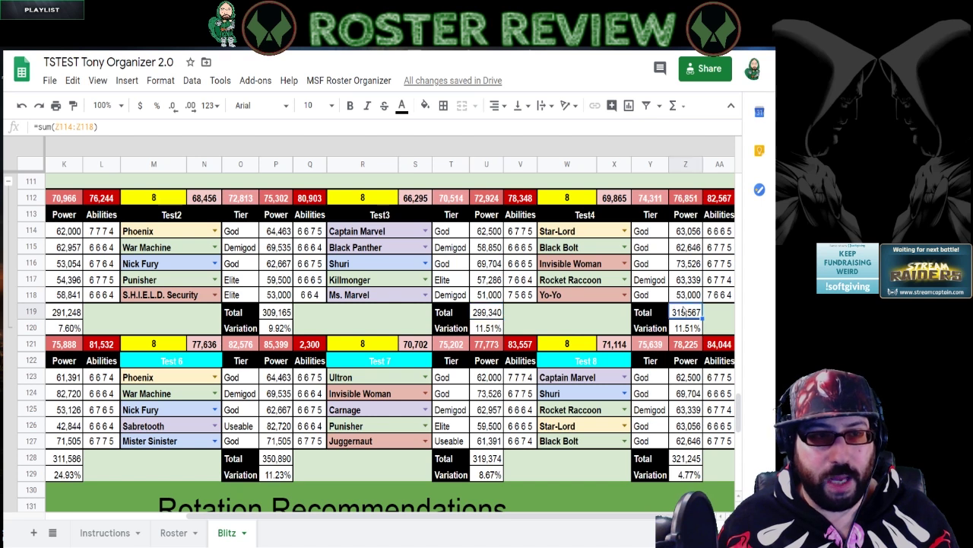
left_click(712, 201)
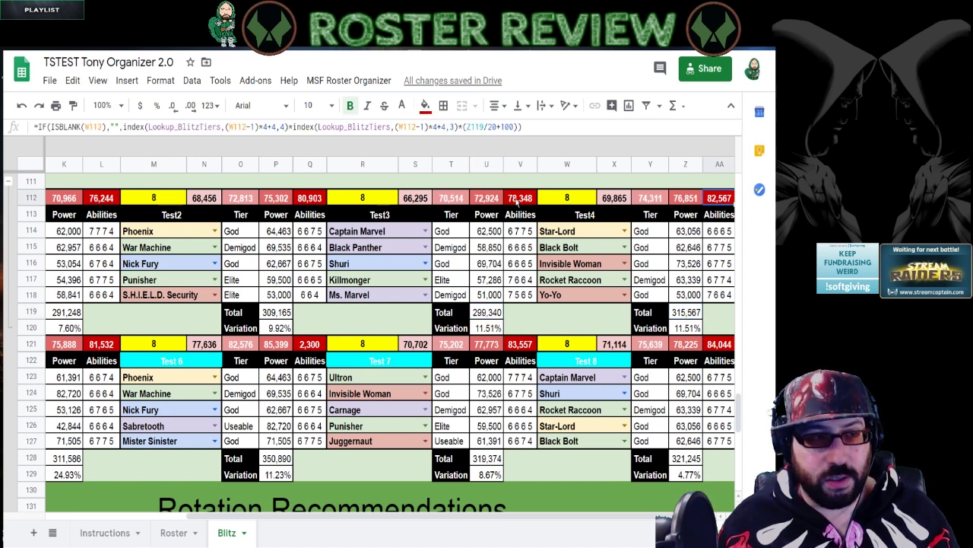
left_click(516, 203)
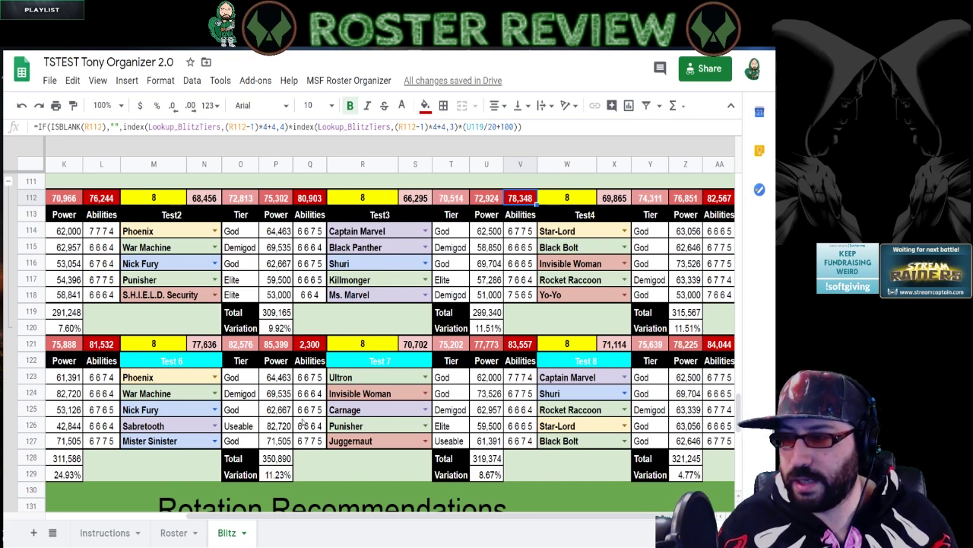
Read the daily charges entry for the 3 power teams in the Daily Rotations Guide.
scroll(236, 392, "down", 1)
scroll(232, 403, "down", 2)
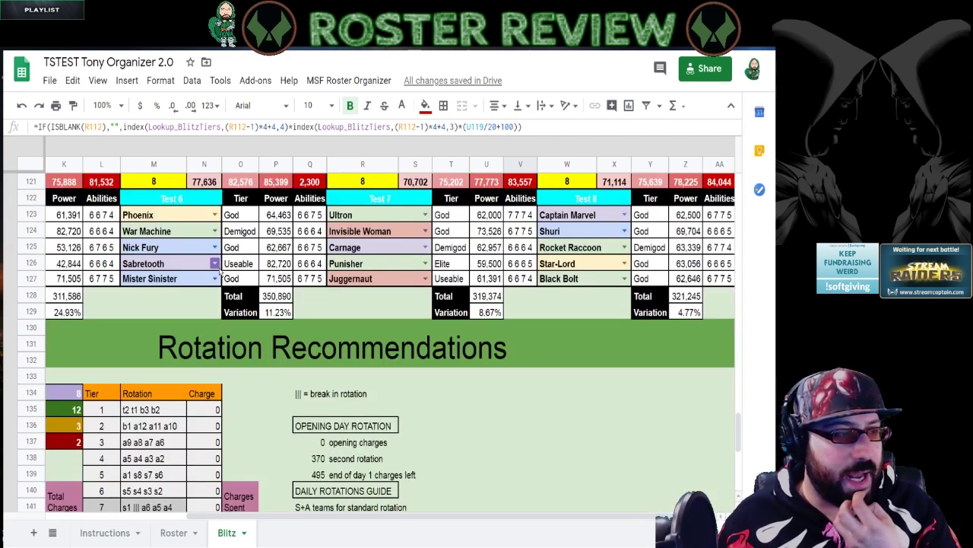
scroll(334, 346, "down", 4)
left_click(314, 329)
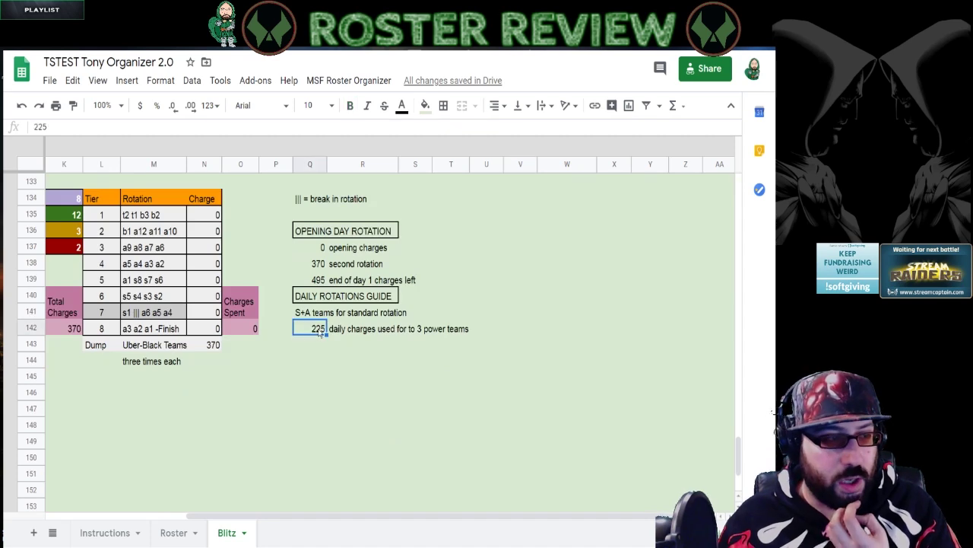
Compare the Test 6, Test 7 and Test 8 teams, starting from lead members Phoenix, Ultron and Captain Marvel.
scroll(384, 330, "up", 1)
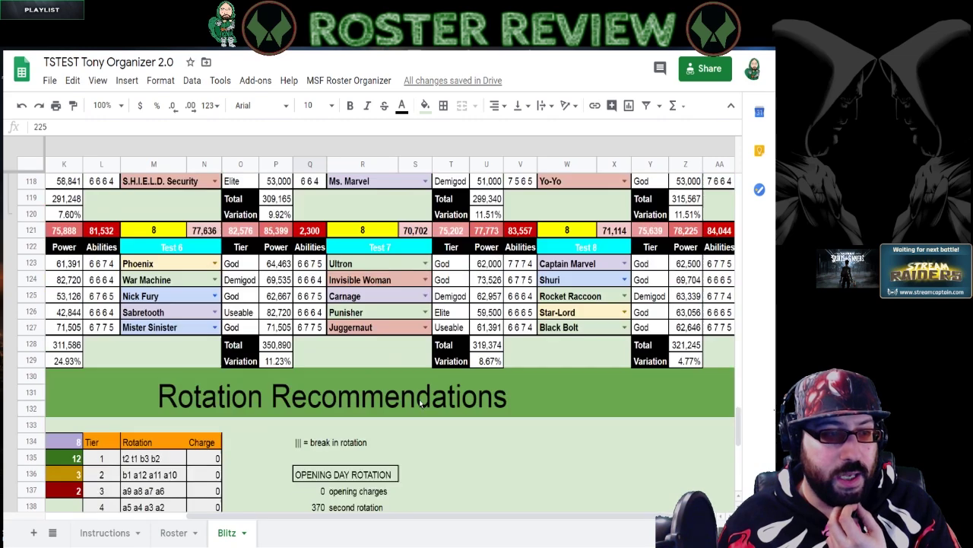
scroll(388, 414, "up", 3)
left_click(190, 266)
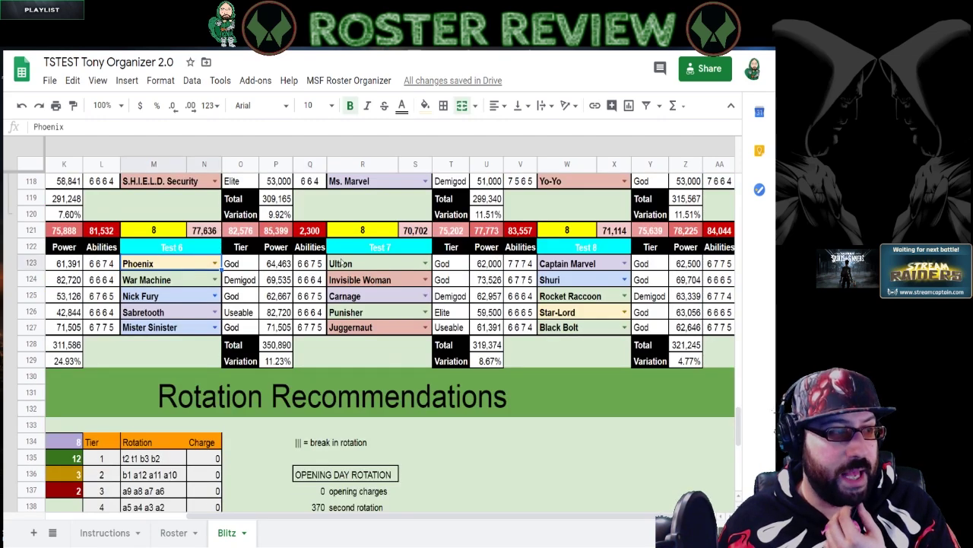
left_click(380, 268)
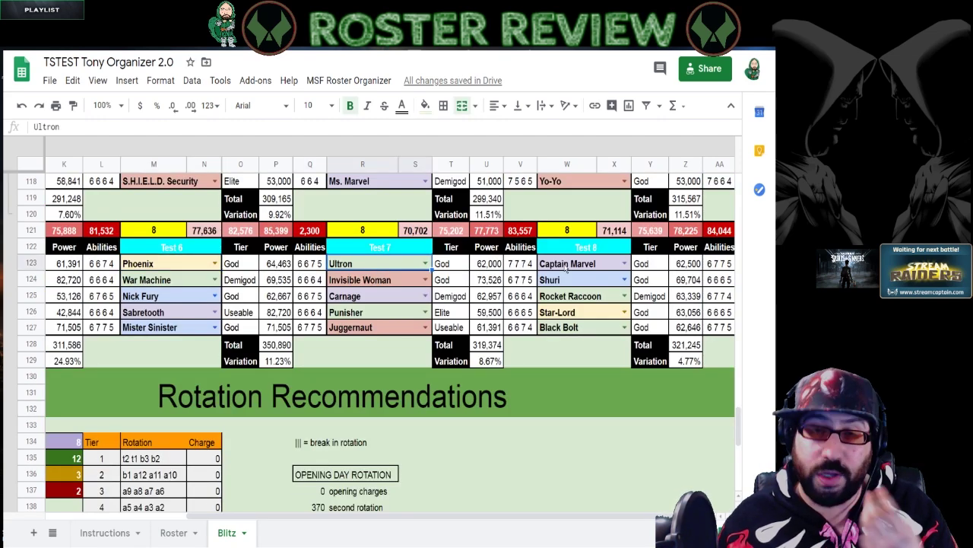
left_click(177, 270)
left_click(370, 267)
left_click(556, 268)
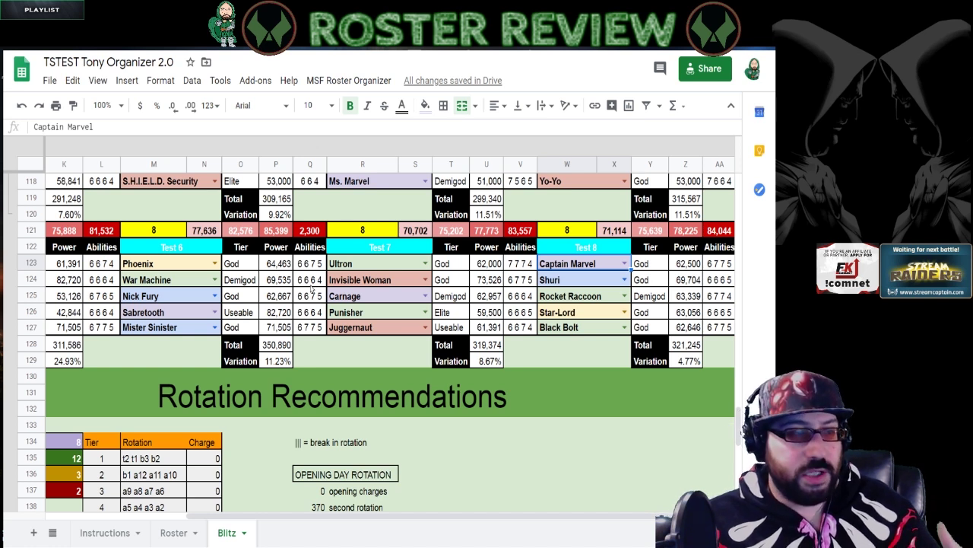
Replace the Test 6 top score in Q121 with =IF(ISBLANK(M121),"",index(Lookup_BlitzTiers,(M121-1)*4+4,4)*index(Lookup_BlitzTiers,(M121-1)*4+4,3)*(P128/20+100)).
left_click(309, 230)
type("=IF(ISBLANK(M121),\"\",index(Lookup_BlitzTiers,(M121-1)*4+4,4)*index(Lookup_BlitzTiers,(M121-1)*4+4,3)*(P128/20+100))")
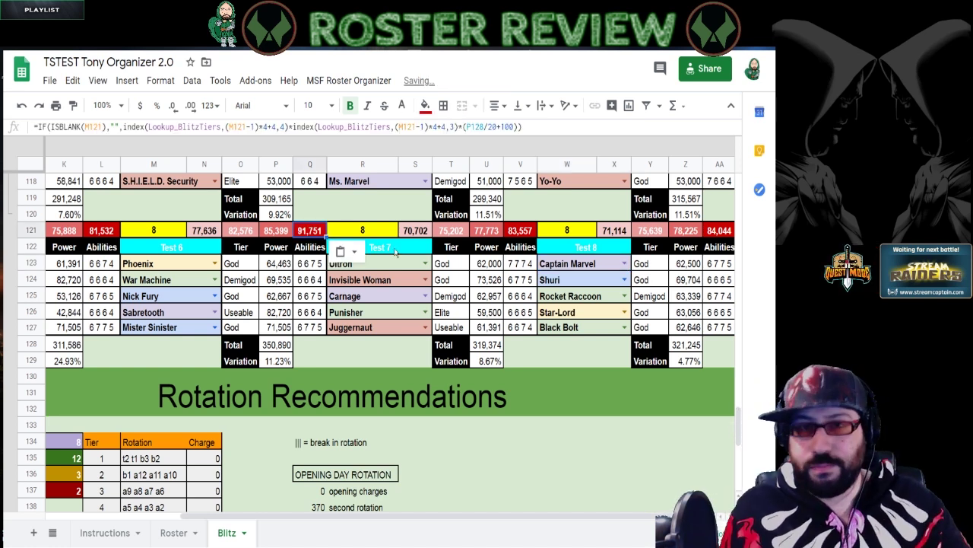
Examine the Blitz summary's Tier by Success rows for Perfect, Bad Luck and Average, including the expected points formulas for the last two.
scroll(437, 328, "up", 20)
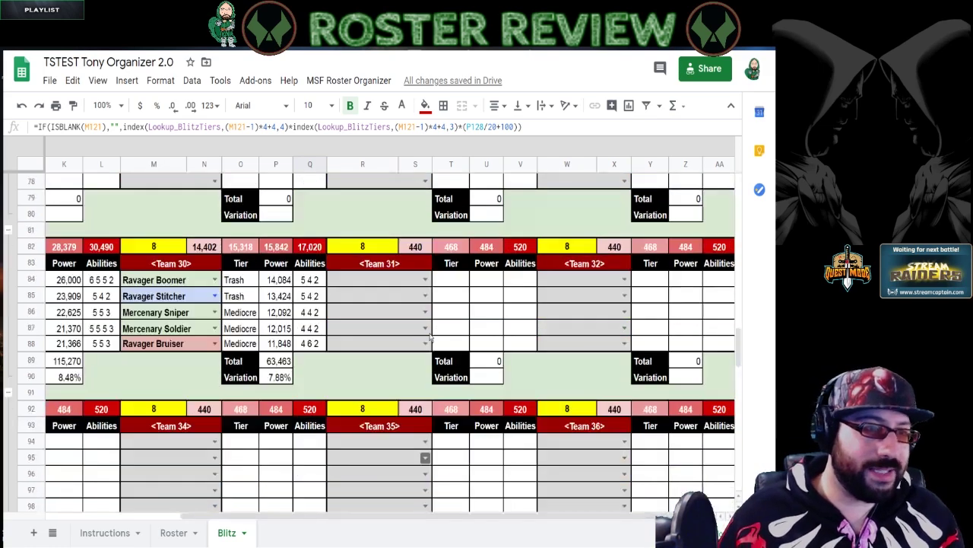
scroll(437, 327, "up", 6)
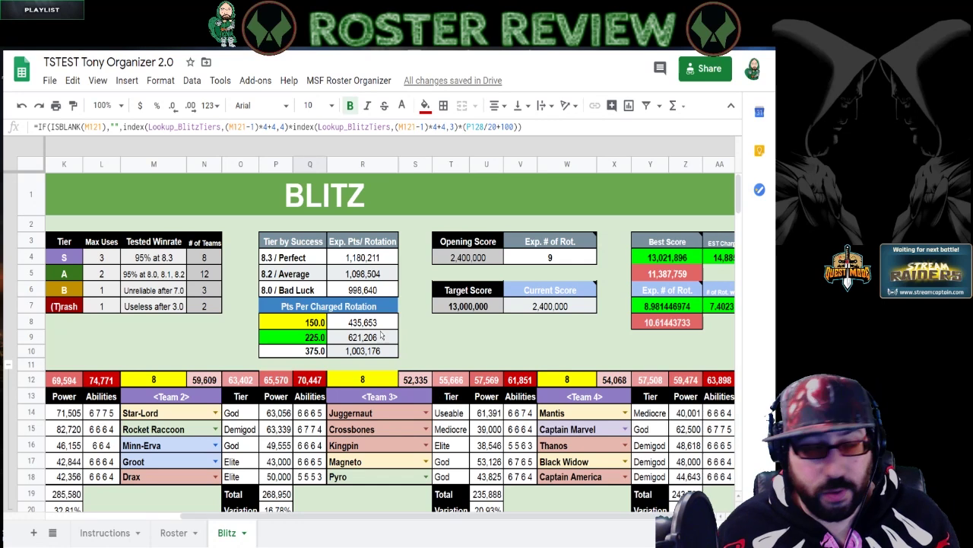
left_click(293, 262)
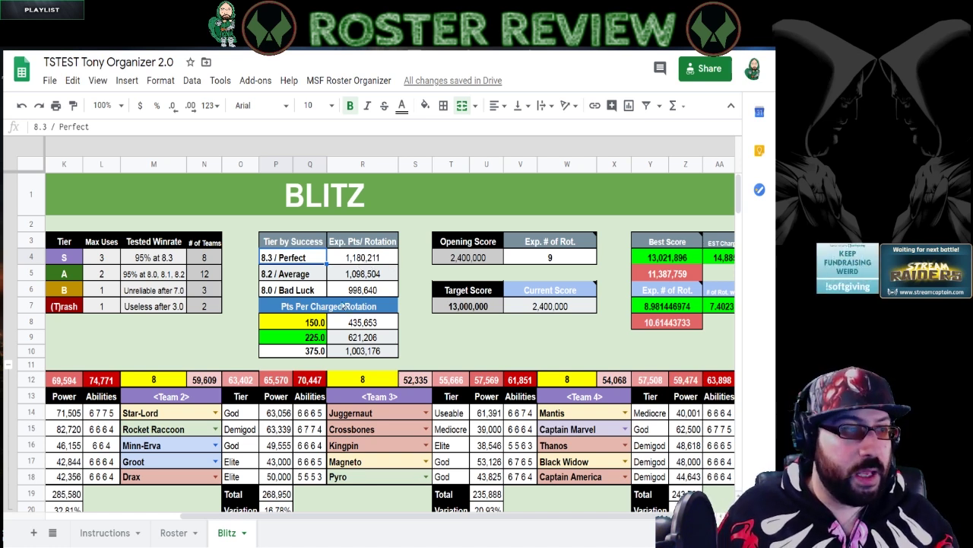
left_click(297, 296)
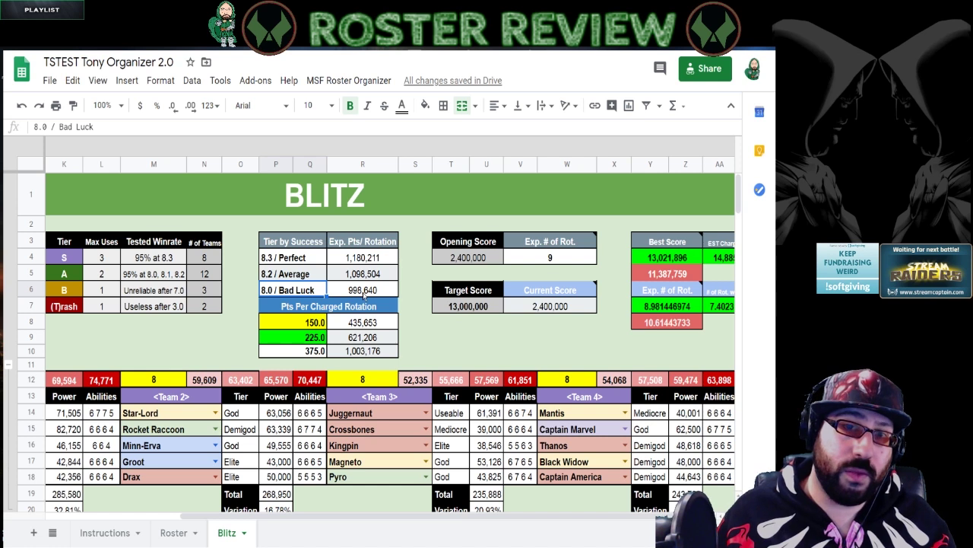
left_click(363, 295)
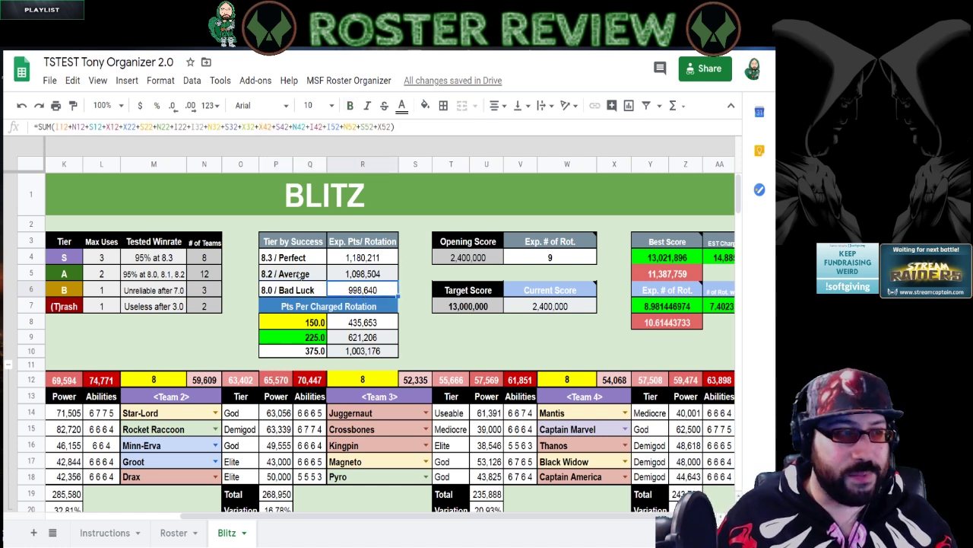
left_click(300, 275)
left_click(363, 273)
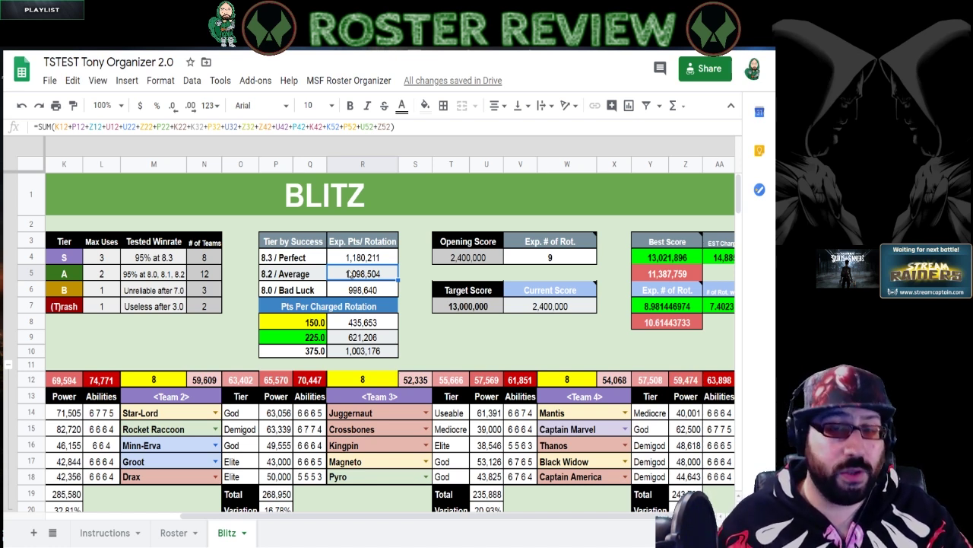
Check the 150 and 225 charge rows under Pts Per Charged Rotation against the test teams further down the sheet.
left_click(312, 323)
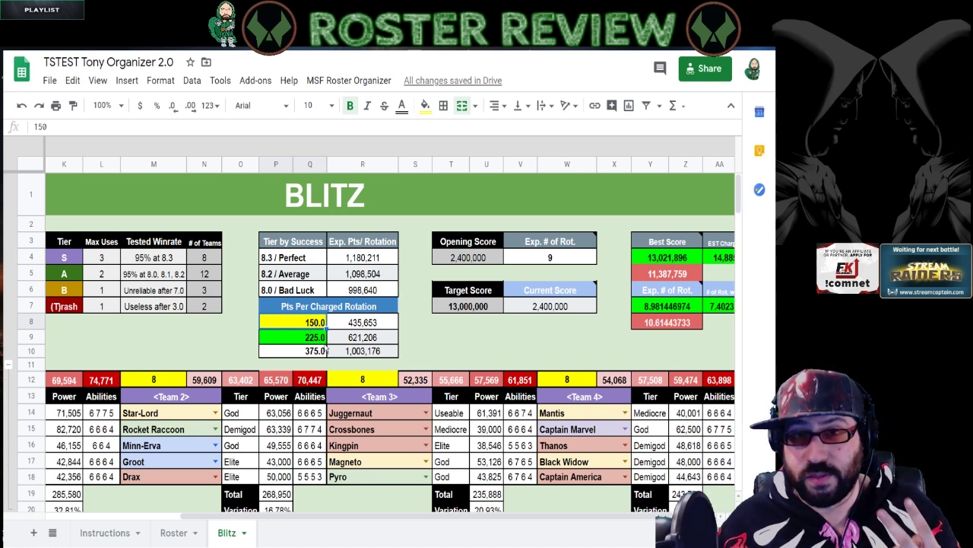
left_click(375, 322)
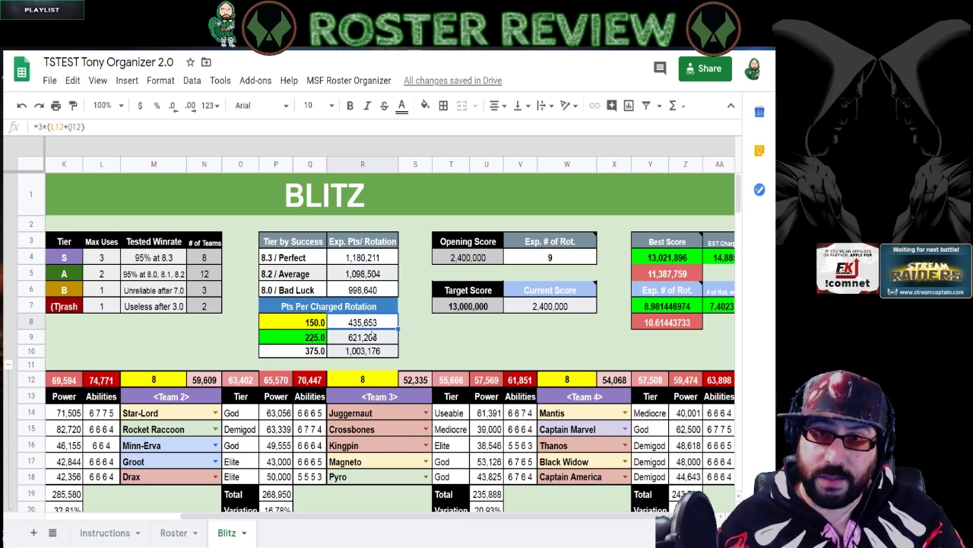
left_click(309, 338)
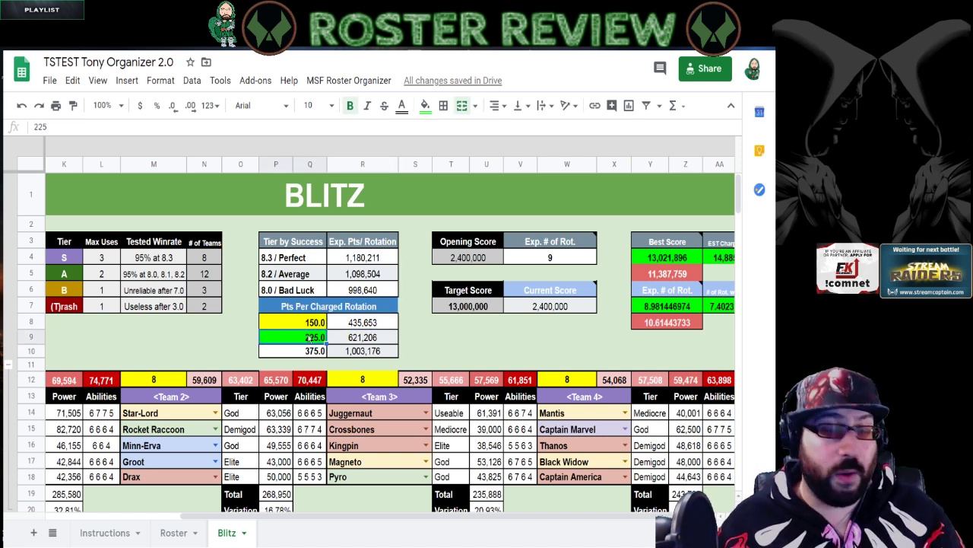
scroll(328, 382, "down", 15)
scroll(328, 382, "down", 15)
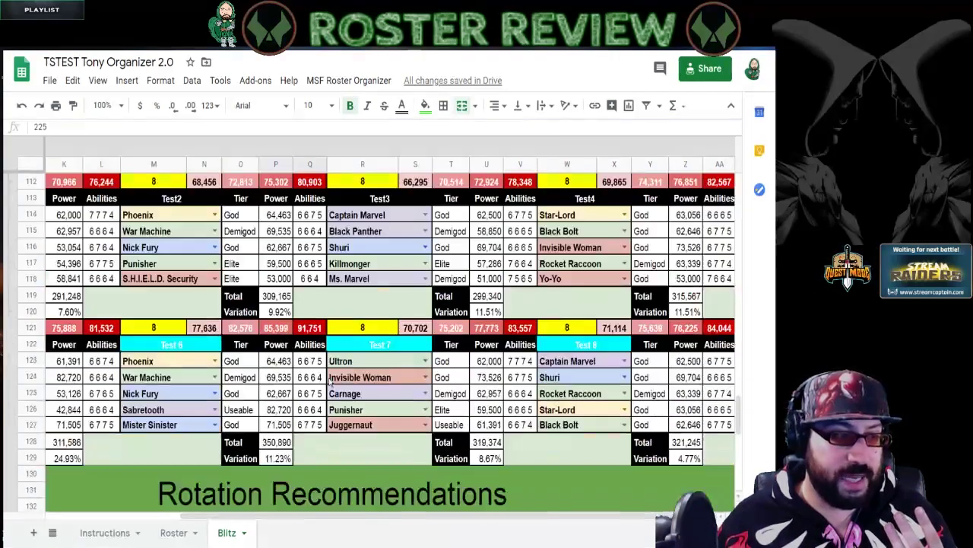
scroll(346, 388, "up", 20)
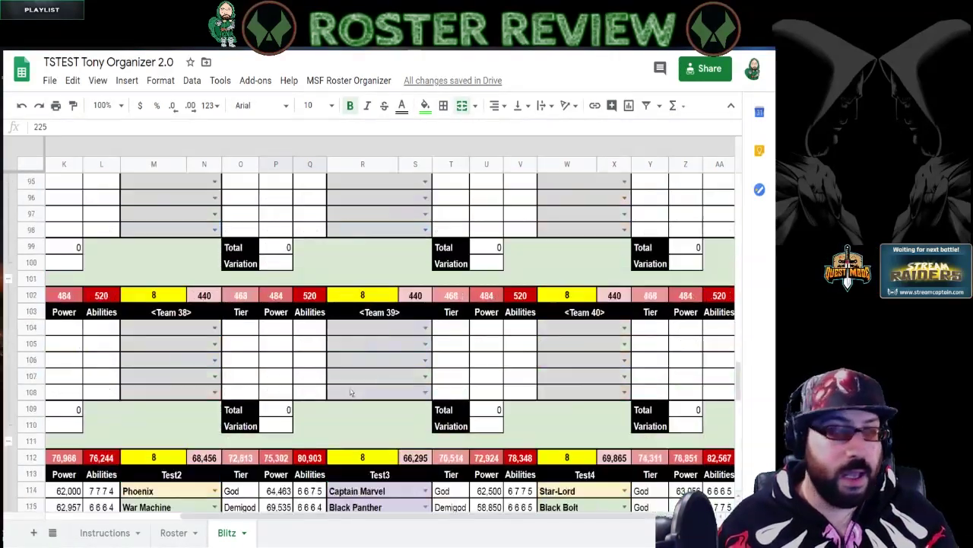
scroll(349, 379, "up", 10)
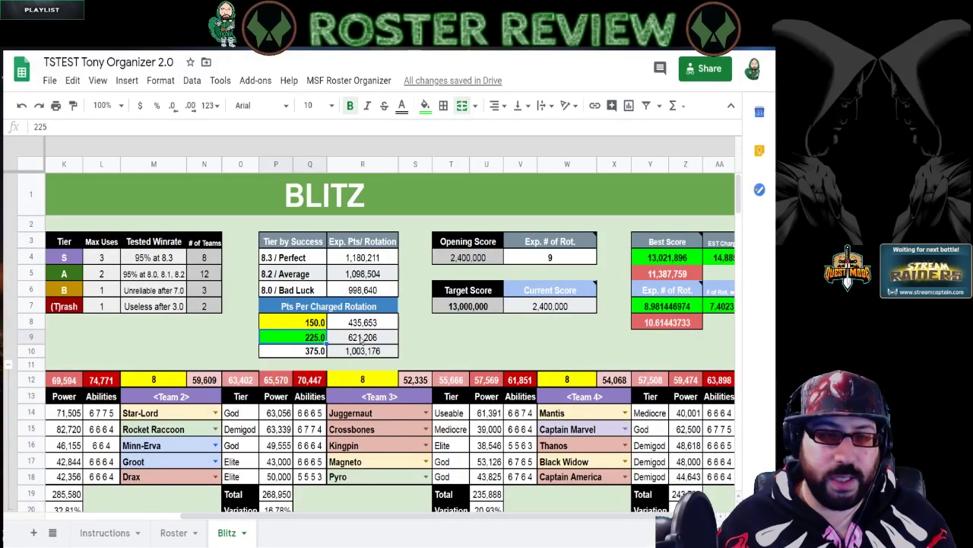
Compare the Average and Perfect expected points per rotation with the points for the 375 charge rotation.
left_click(353, 275)
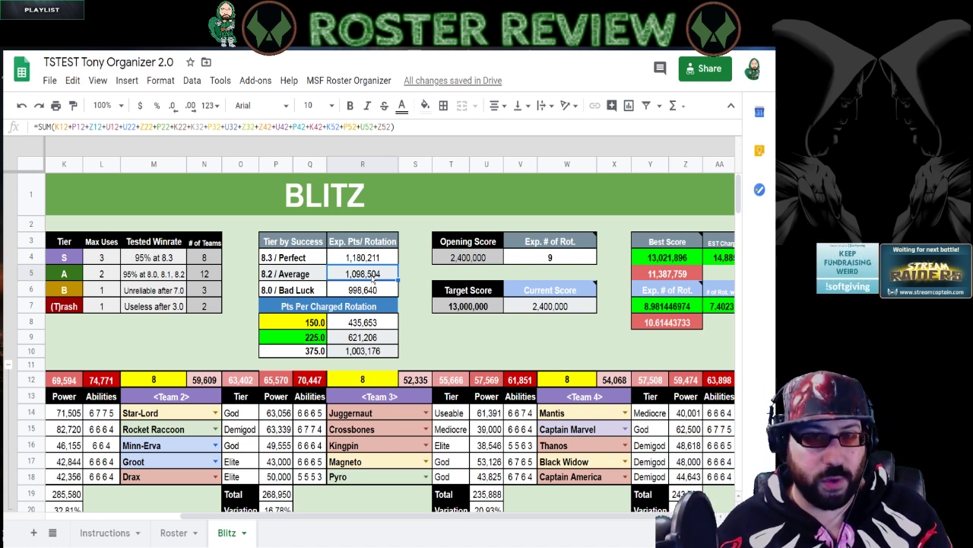
left_click(302, 351)
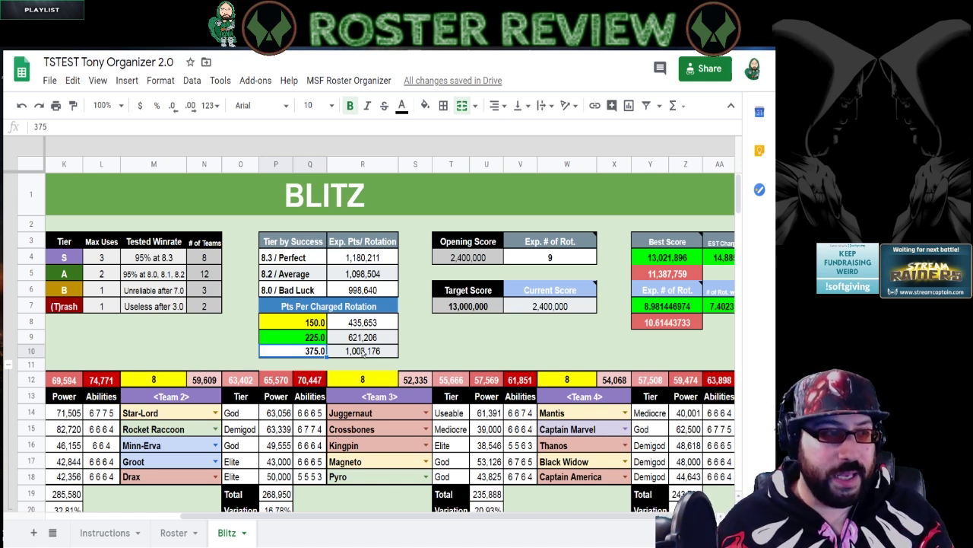
left_click(363, 353)
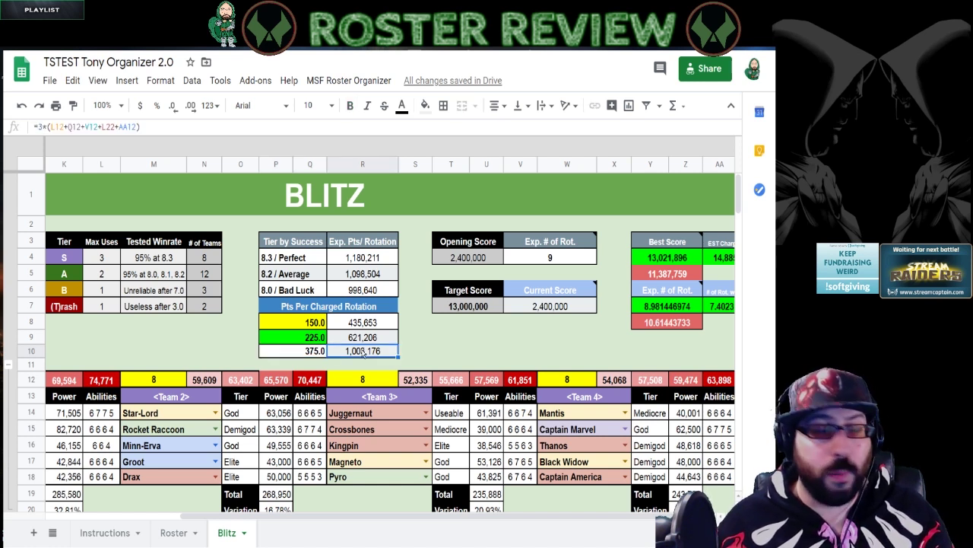
left_click(356, 259)
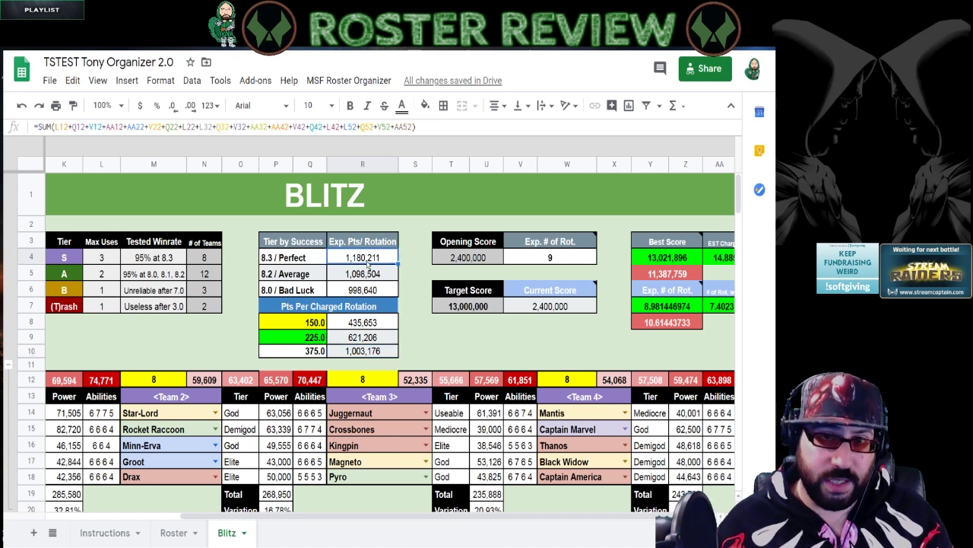
left_click(363, 353)
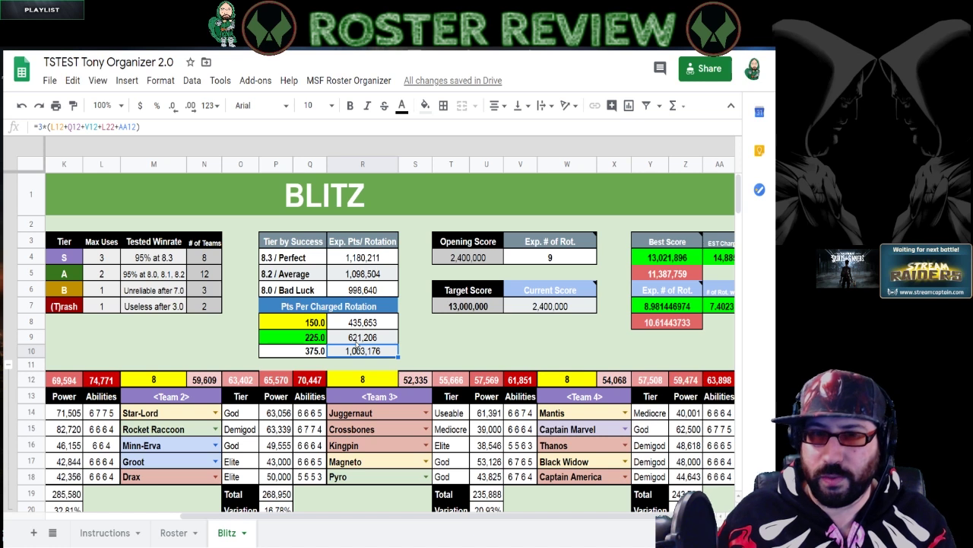
Review the opening score, average expected points, expected number of rotations and estimated charged score.
left_click(438, 262)
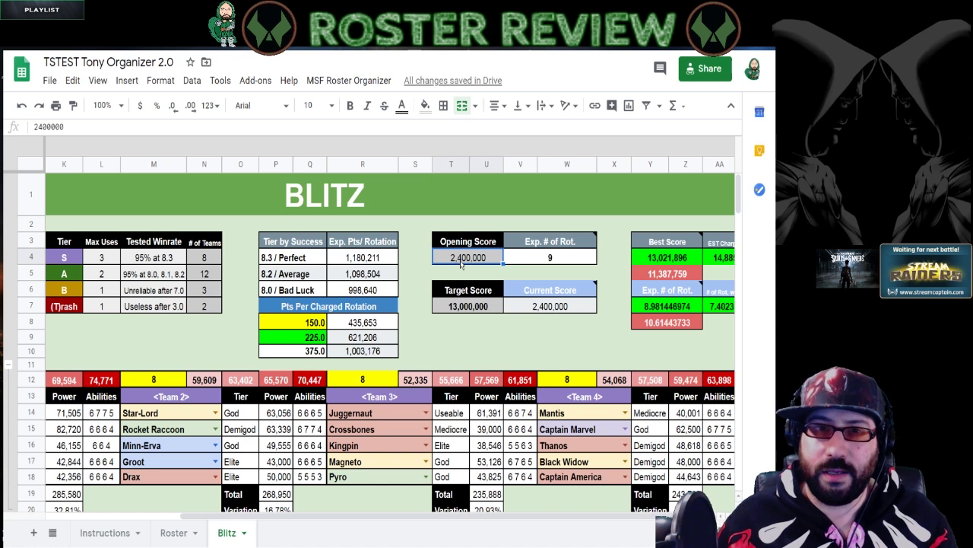
left_click(363, 280)
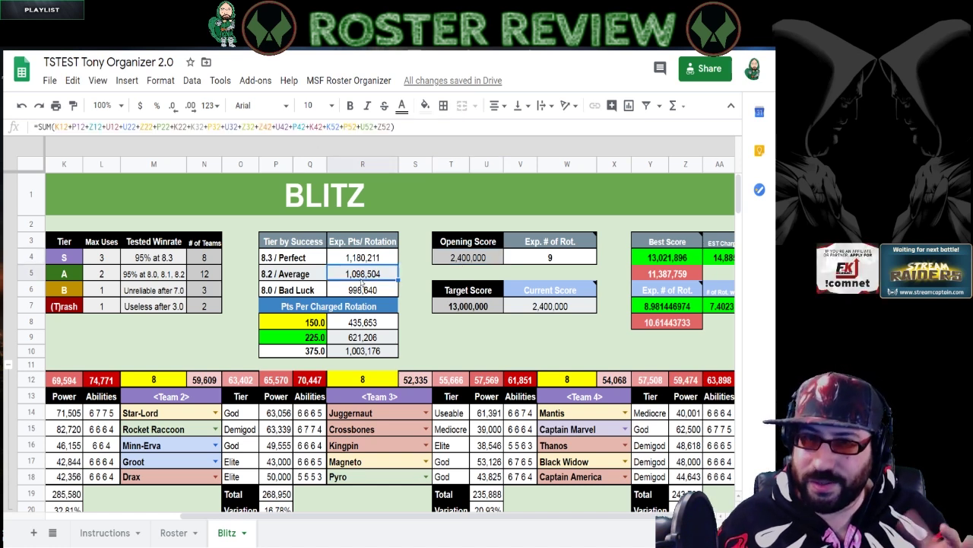
left_click(524, 263)
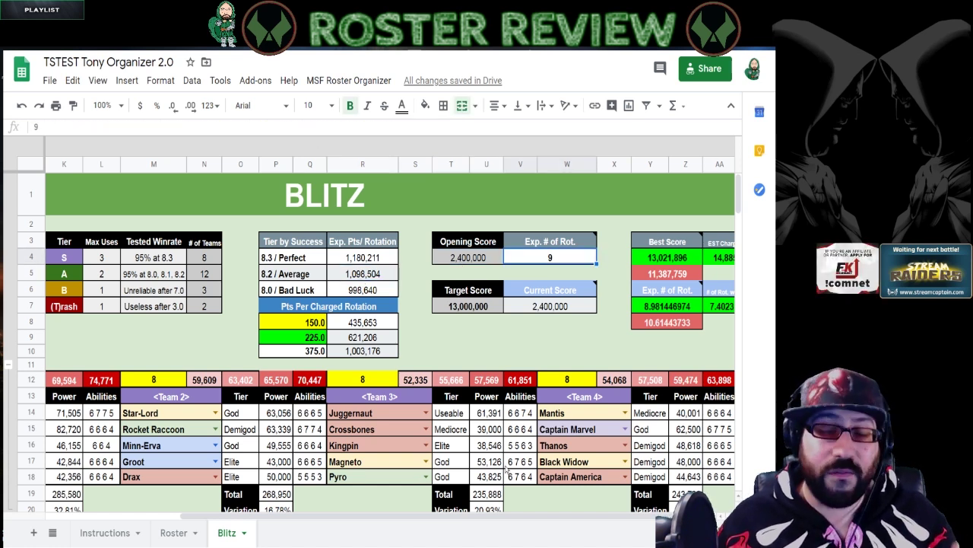
scroll(486, 527, "right", 2)
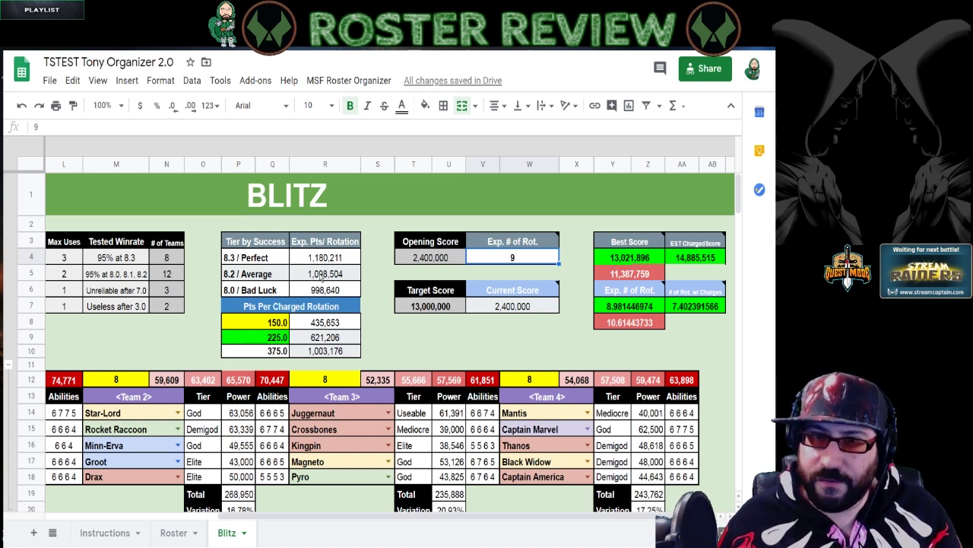
left_click(695, 263)
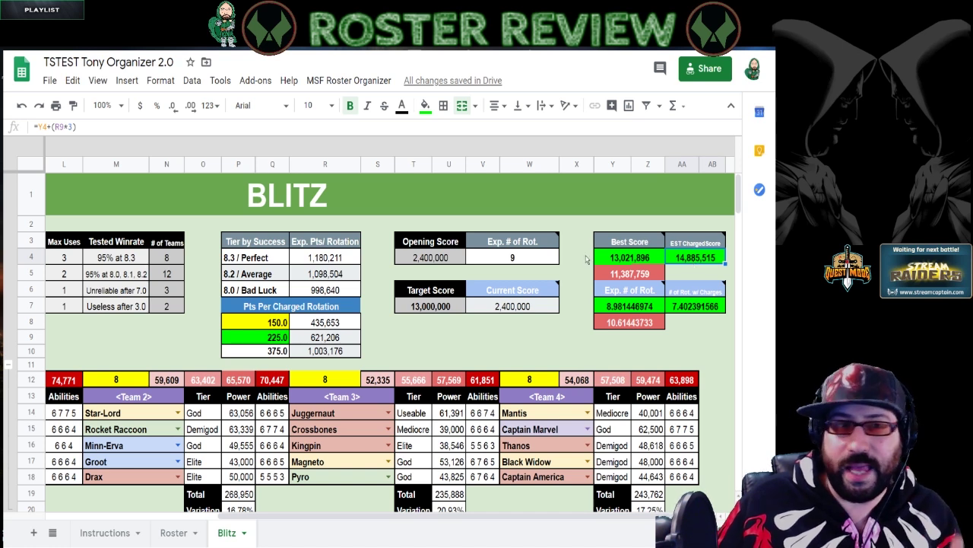
Set the expected number of rotations to 12.
left_click(523, 264)
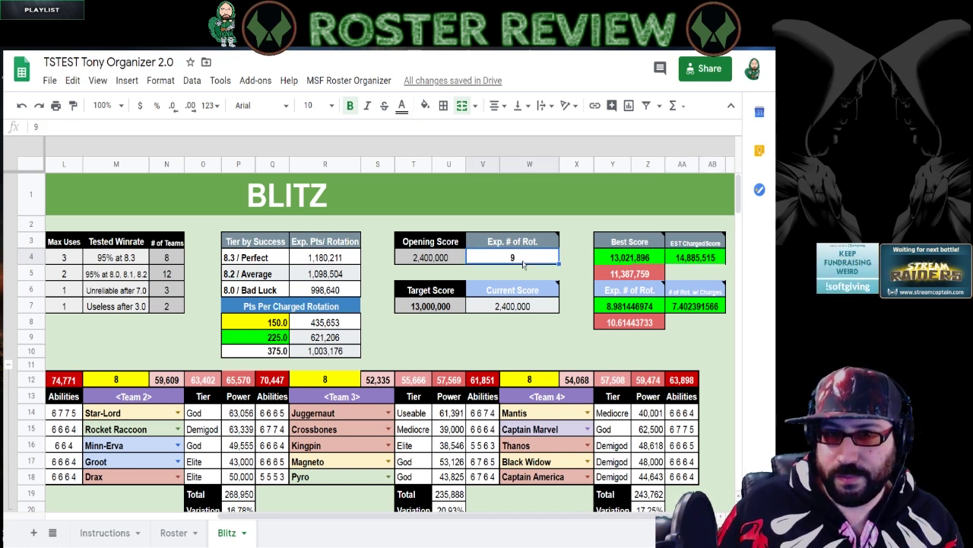
type("12")
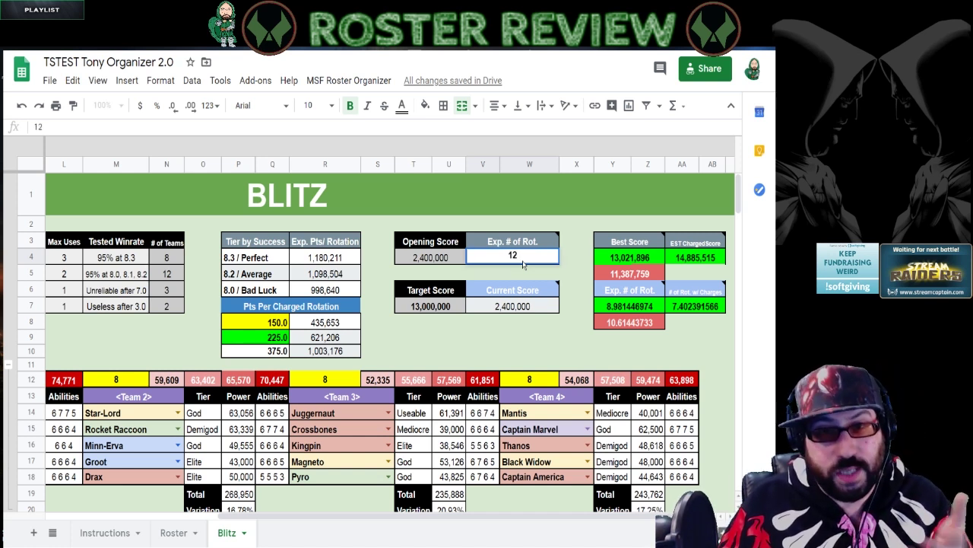
key("Return")
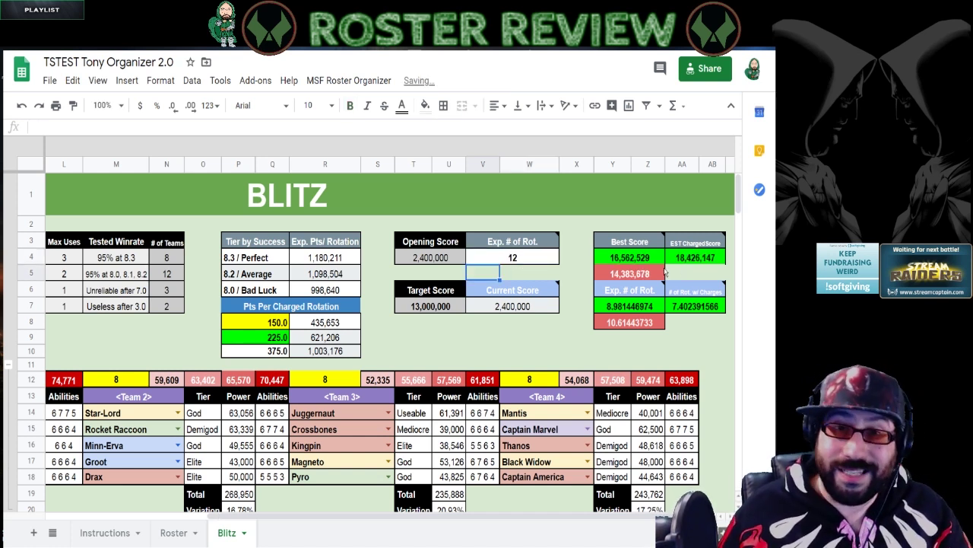
Set the expected number of rotations to 20 to project the best and estimated charged scores.
left_click(530, 263)
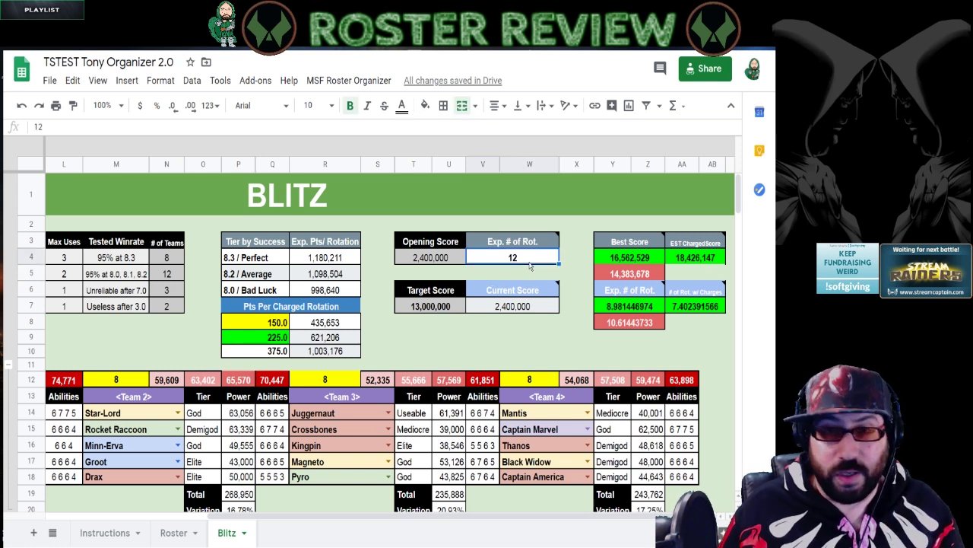
type("20")
key("Return")
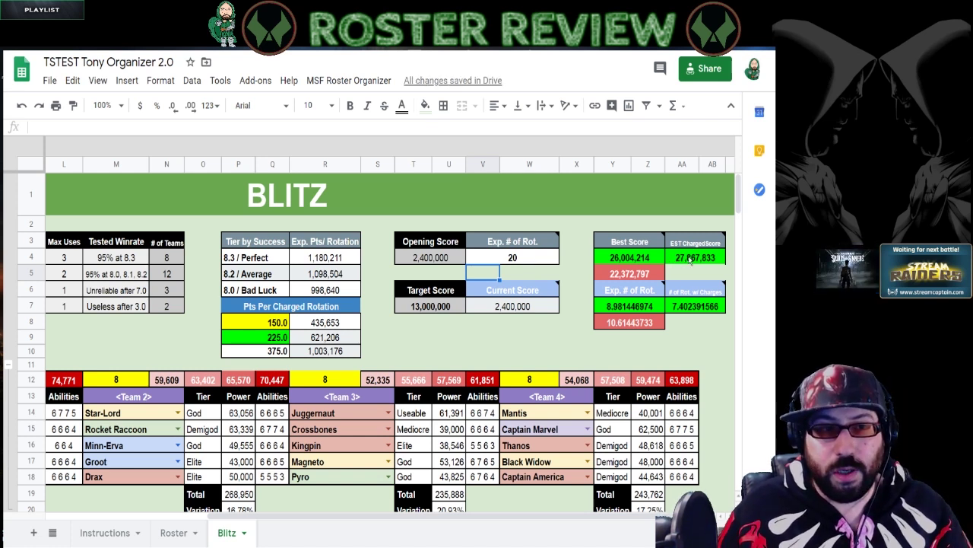
Set the expected number of rotations beside the opening score to 9.
left_click(526, 263)
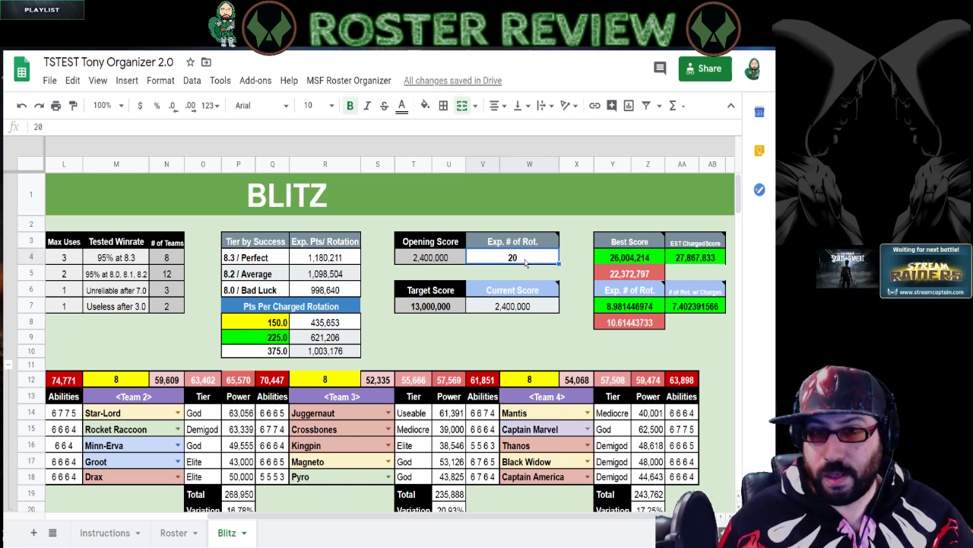
type("9")
key("Return")
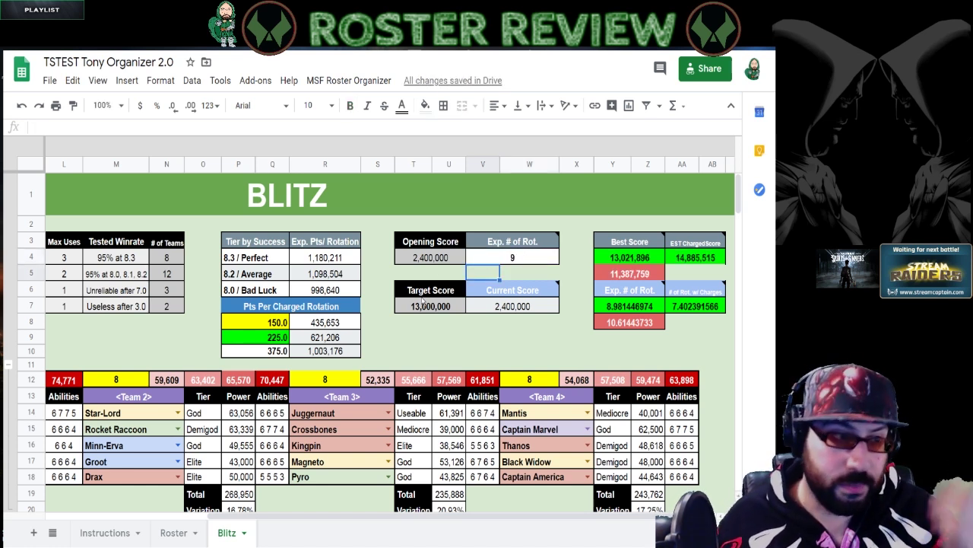
Set the Target Score to 15,000,000.
left_click(418, 306)
type("15,000,000")
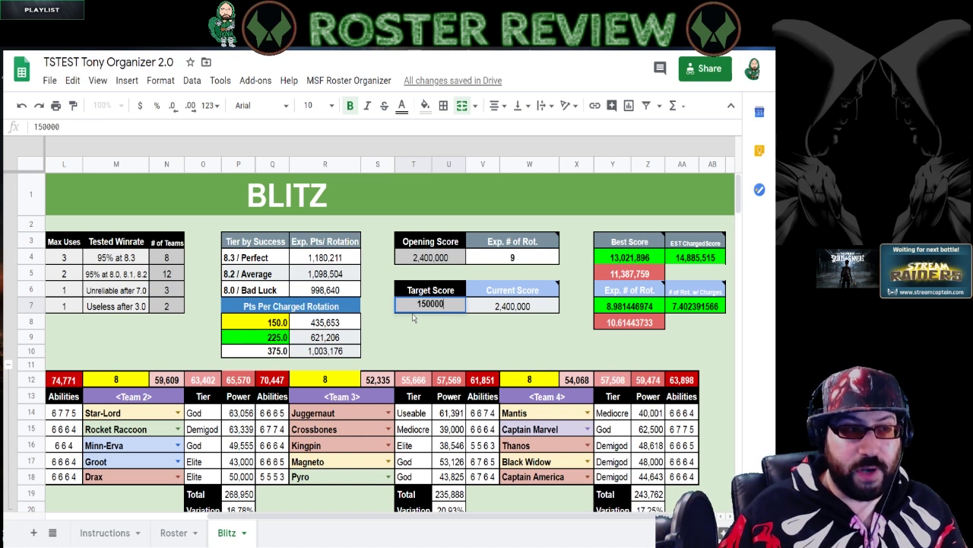
key("Return")
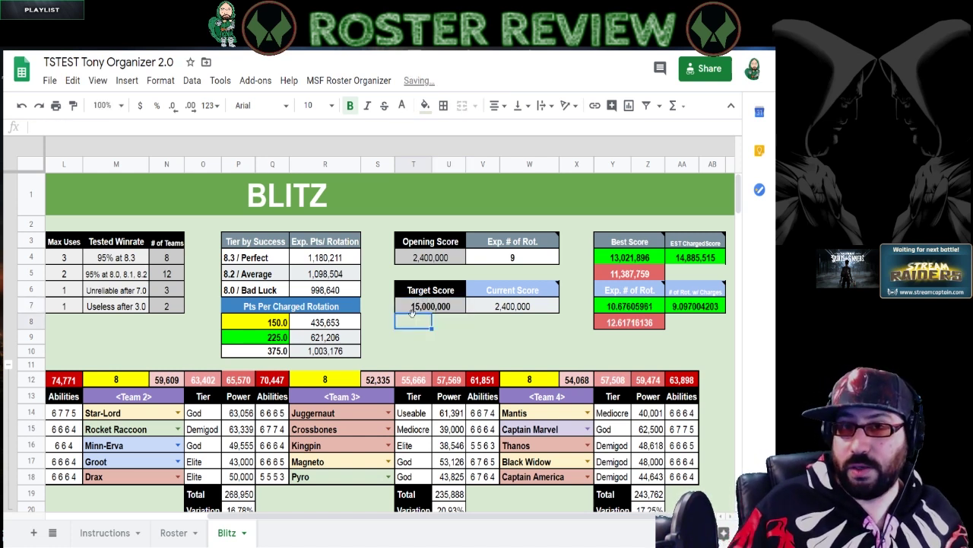
Replace the Current Score with 4,400,000 to project the rotations needed from that score.
left_click(504, 309)
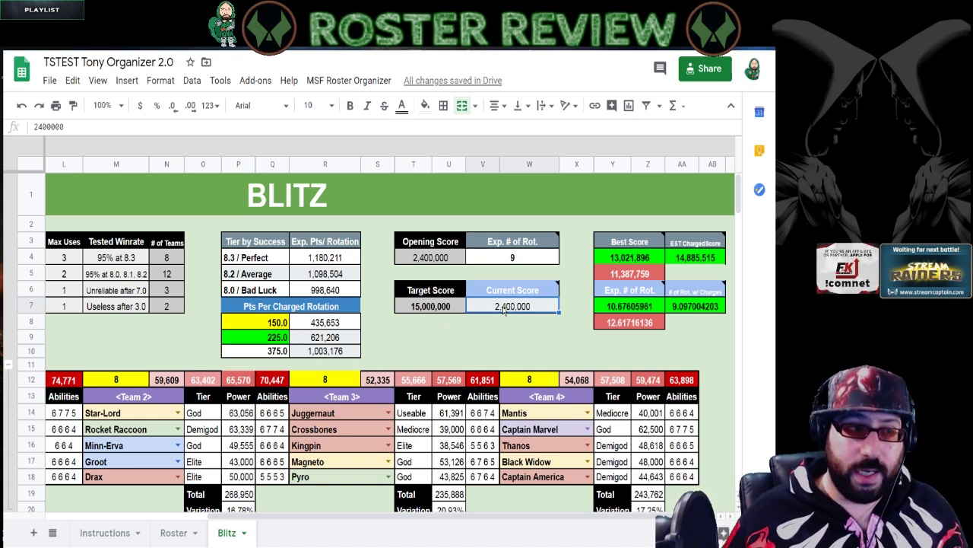
double_click(504, 308)
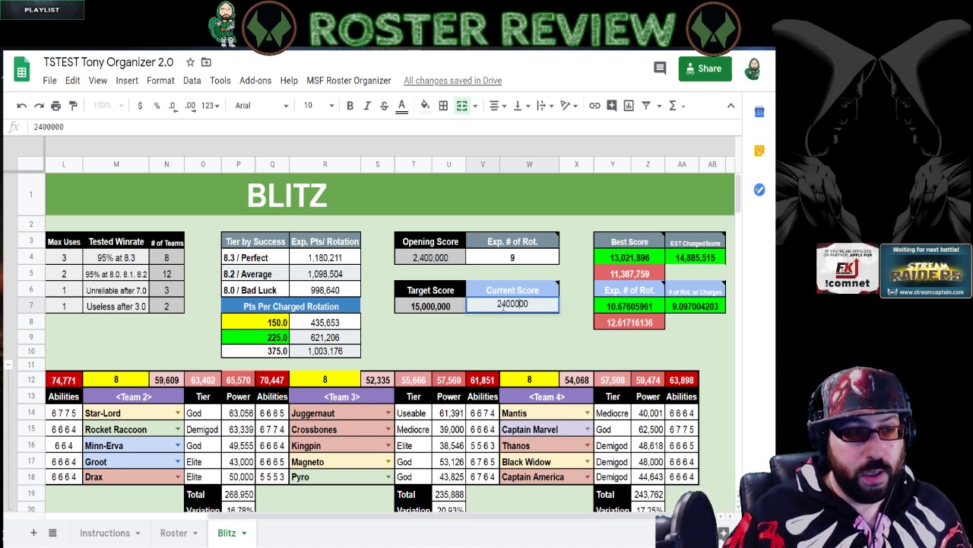
key("BackSpace")
key("BackSpace")
key("BackSpace")
key("BackSpace")
key("BackSpace")
key("BackSpace")
key("BackSpace")
type("4400000")
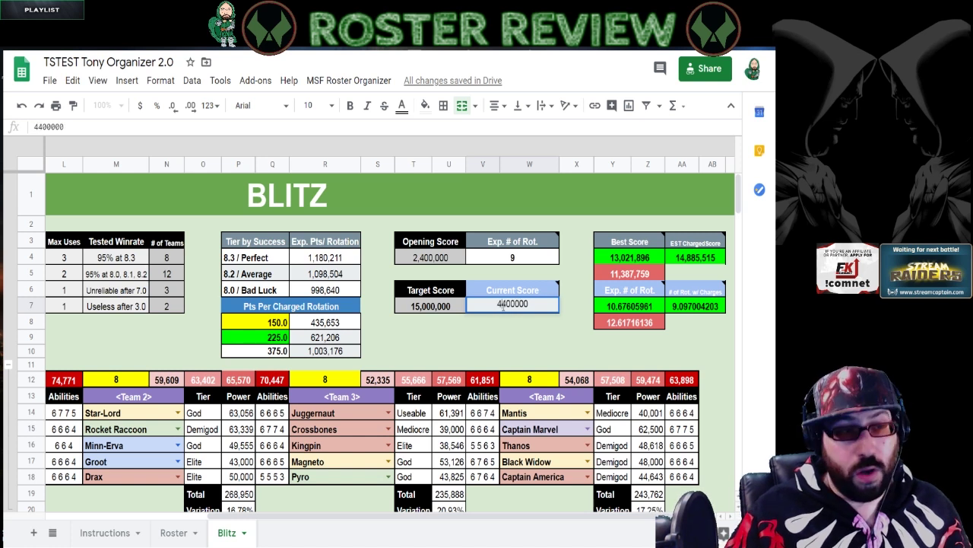
key("Return")
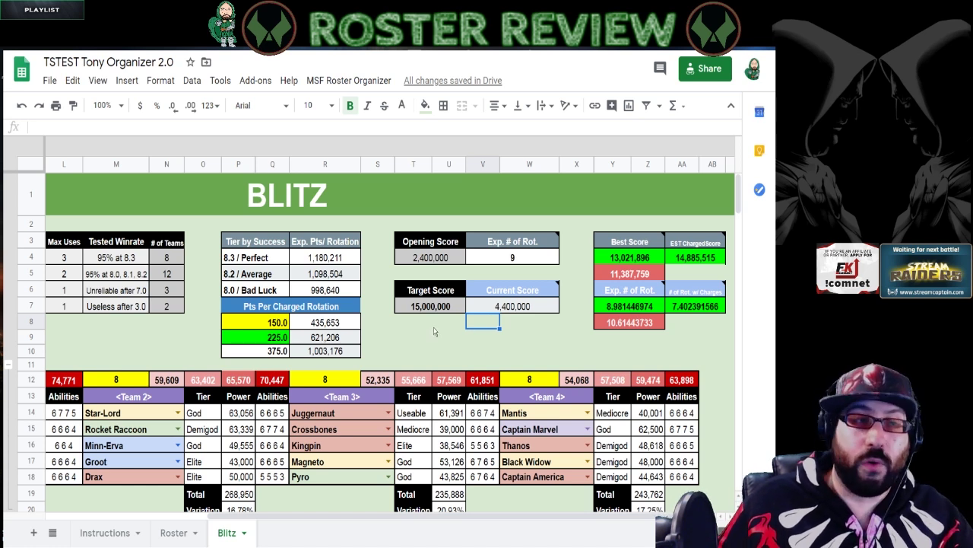
Check the 8.2 / Average tier and the red expected-rotations formula, and set the Current Score to 2,400,000.
left_click(245, 278)
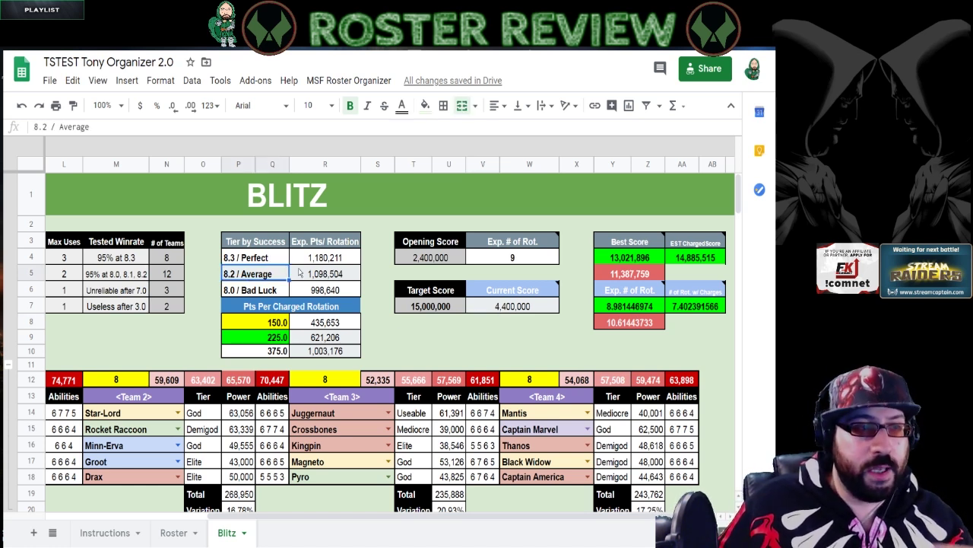
left_click(633, 324)
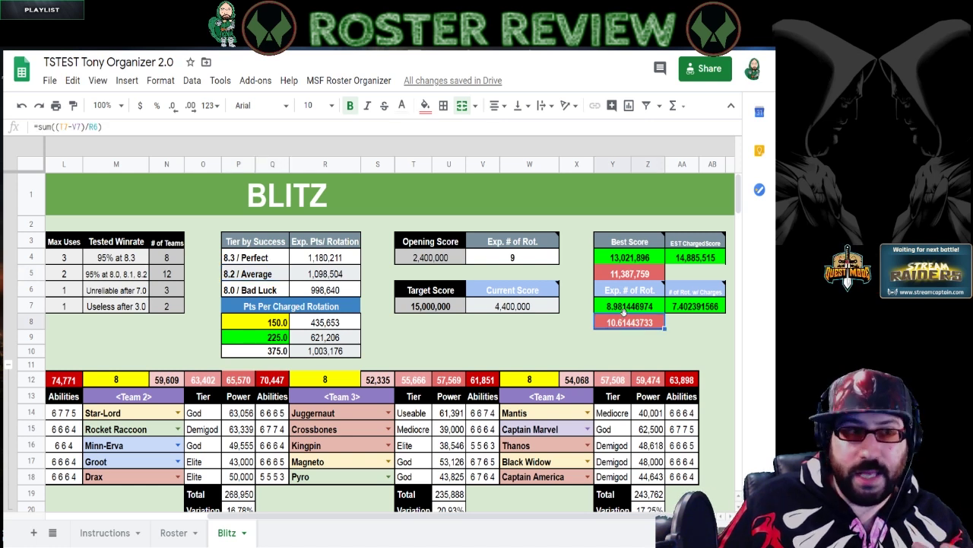
double_click(517, 306)
type("2")
key("Return")
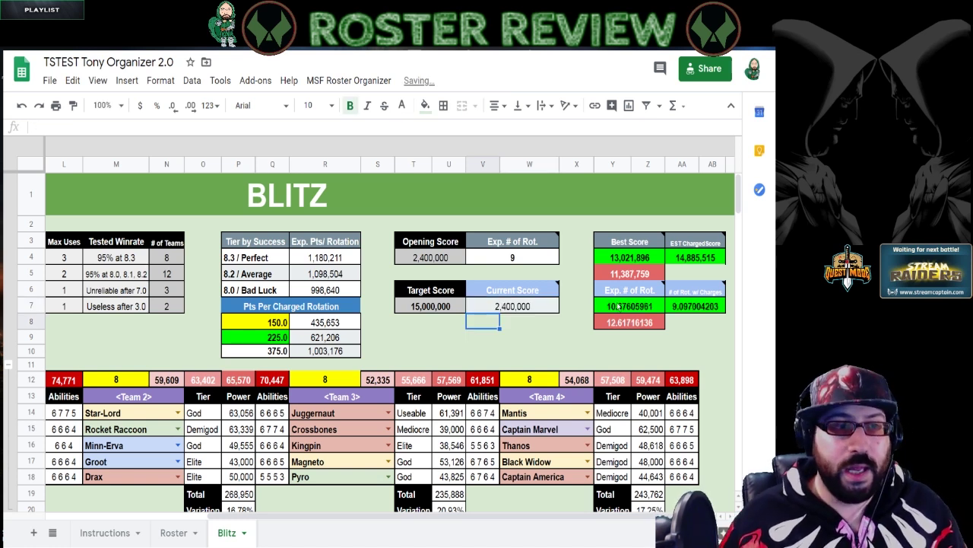